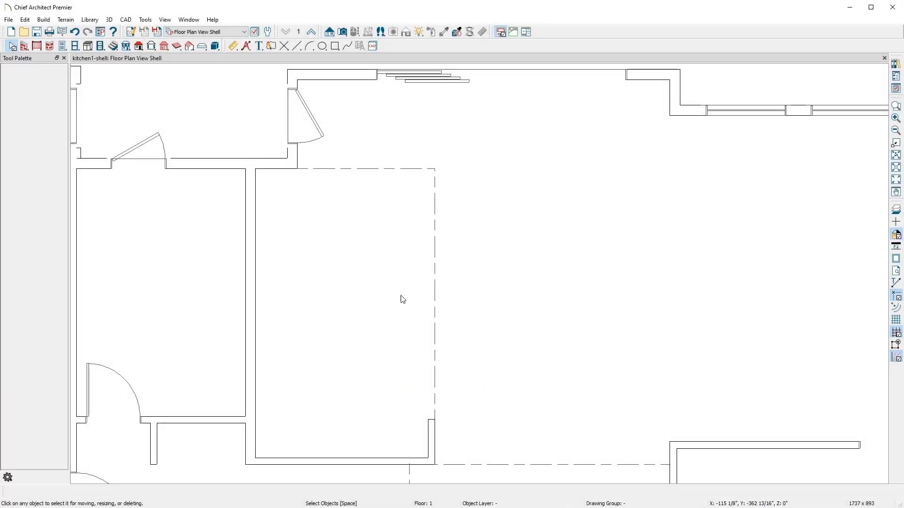
- Set the empty room's Room Type to Kitchen in Room Specification, reviewing its other panels before confirming
click(394, 297)
double_click(394, 298)
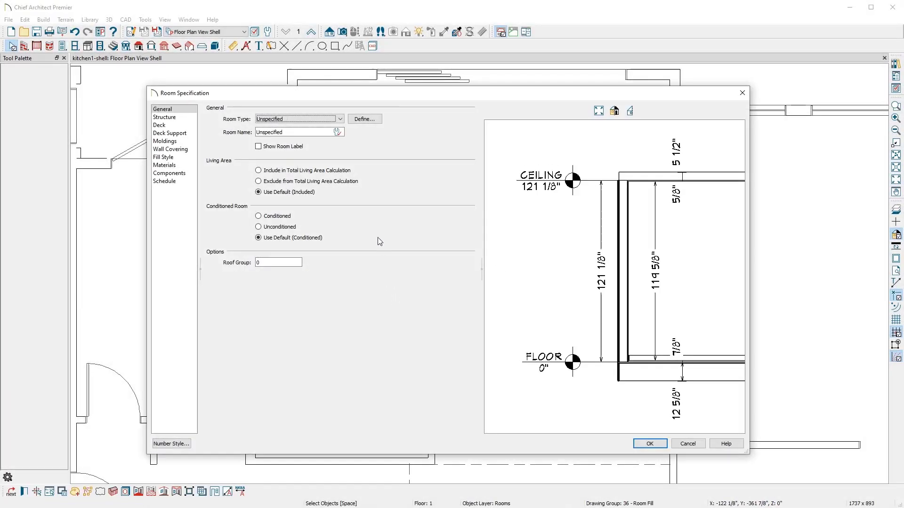
click(339, 119)
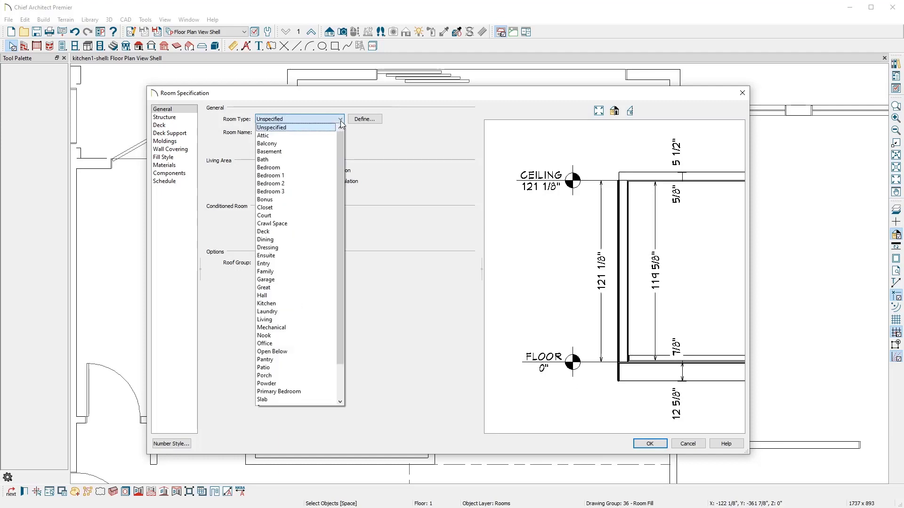
click(306, 303)
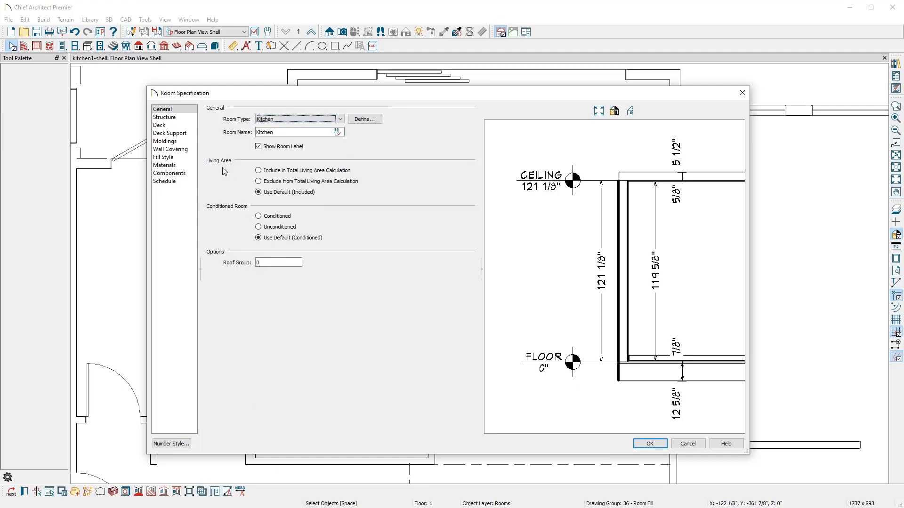
click(189, 118)
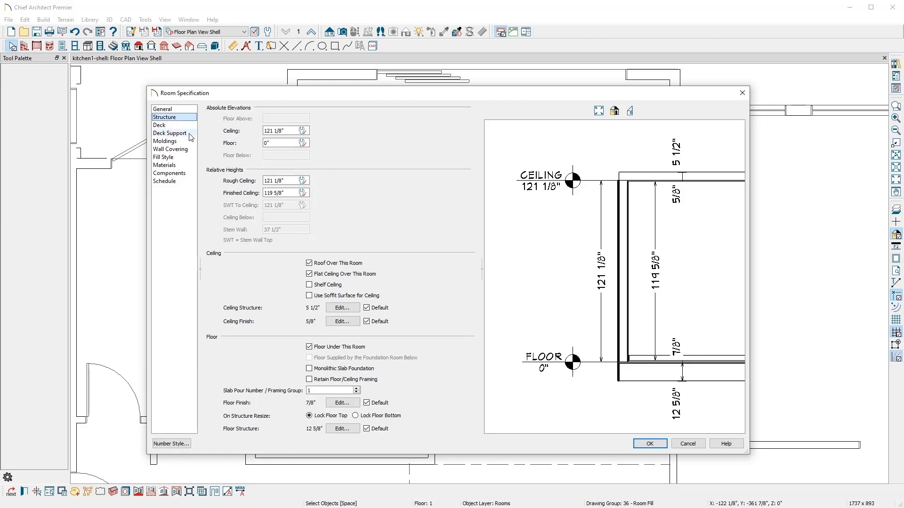
click(190, 141)
click(191, 150)
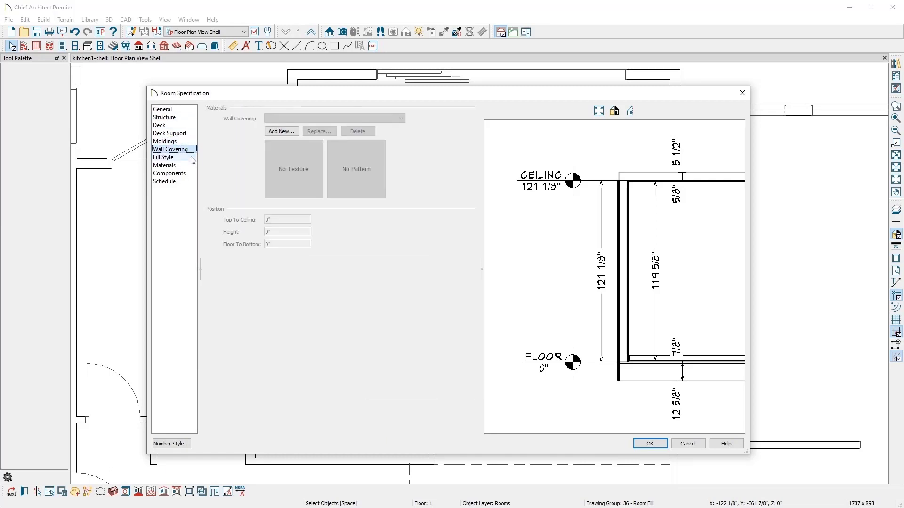
click(191, 165)
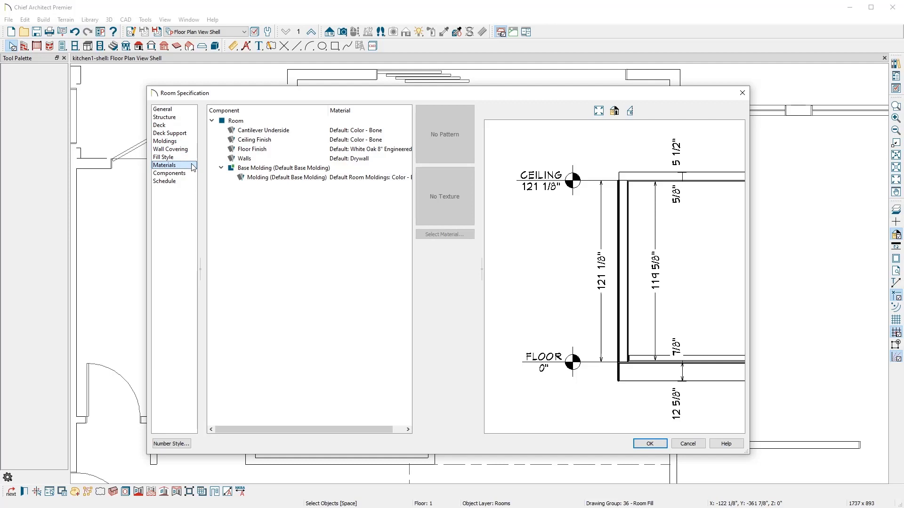
click(187, 110)
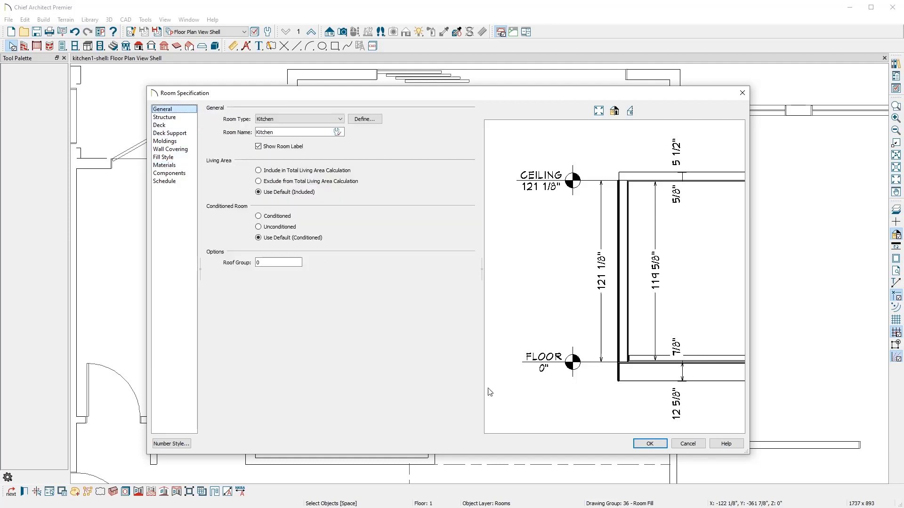
click(641, 445)
click(643, 450)
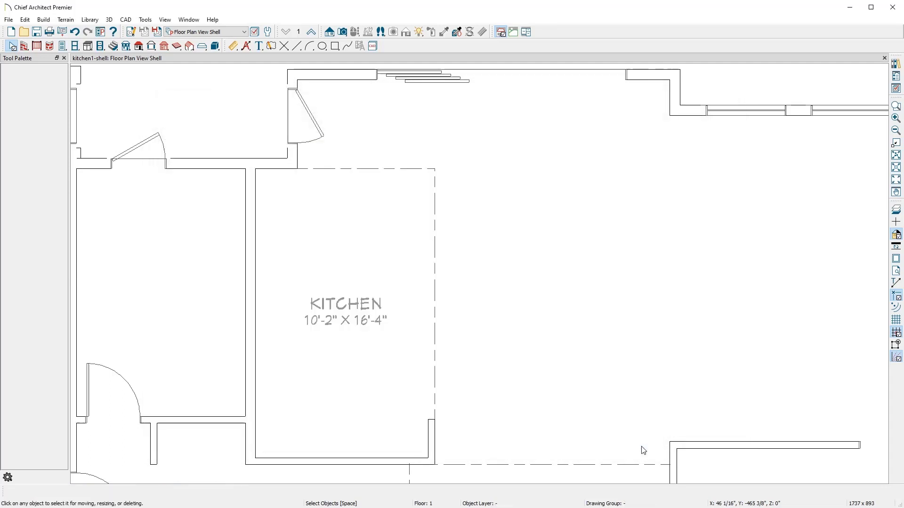
- Switch the plan's layer set to Kitchen and Bath Plan View
click(245, 32)
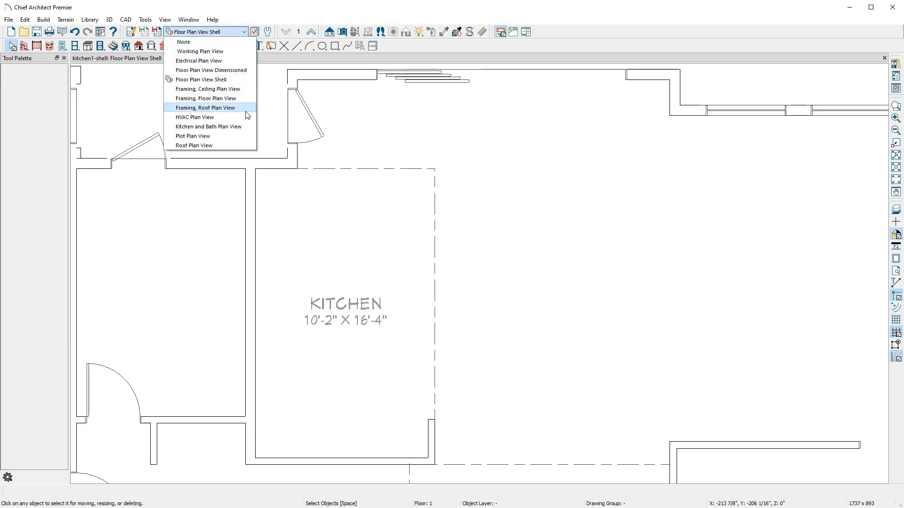
click(250, 127)
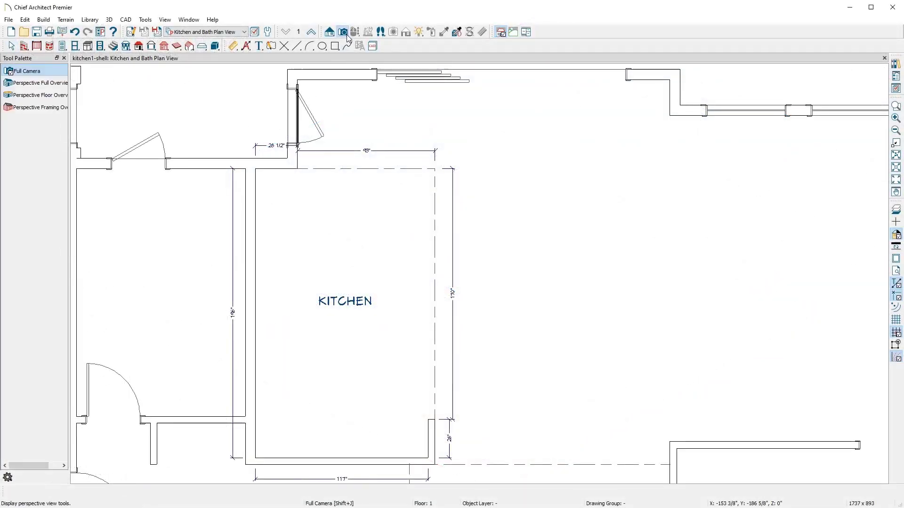
- Aim a full camera across the kitchen and place a 36" corner base cabinet in the back left corner
drag(476, 239, 414, 274)
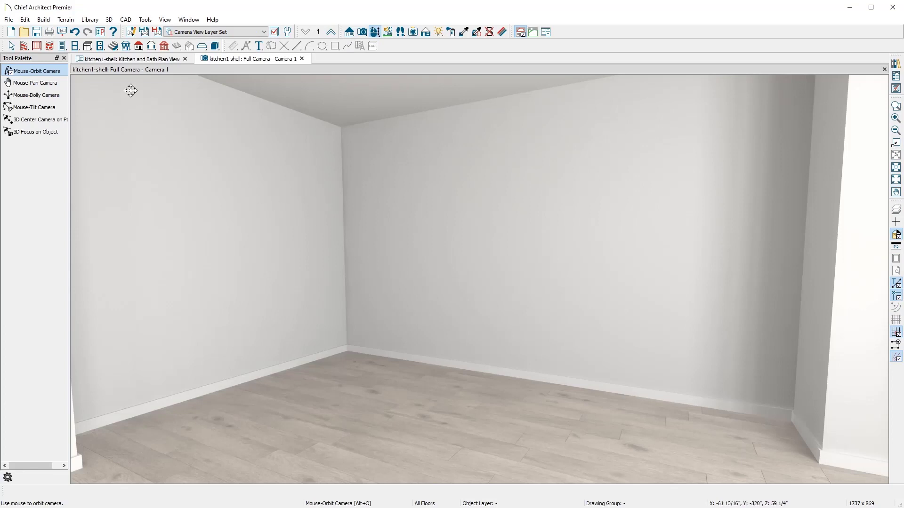
click(91, 47)
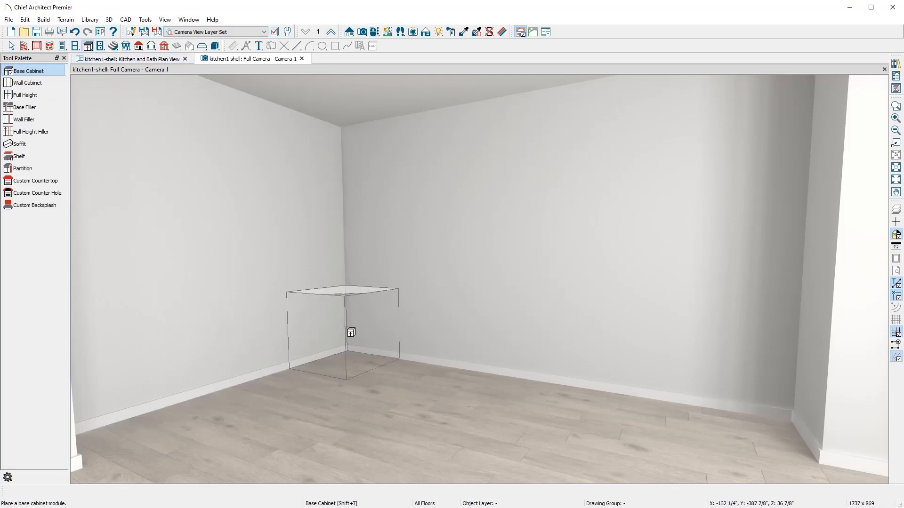
click(351, 332)
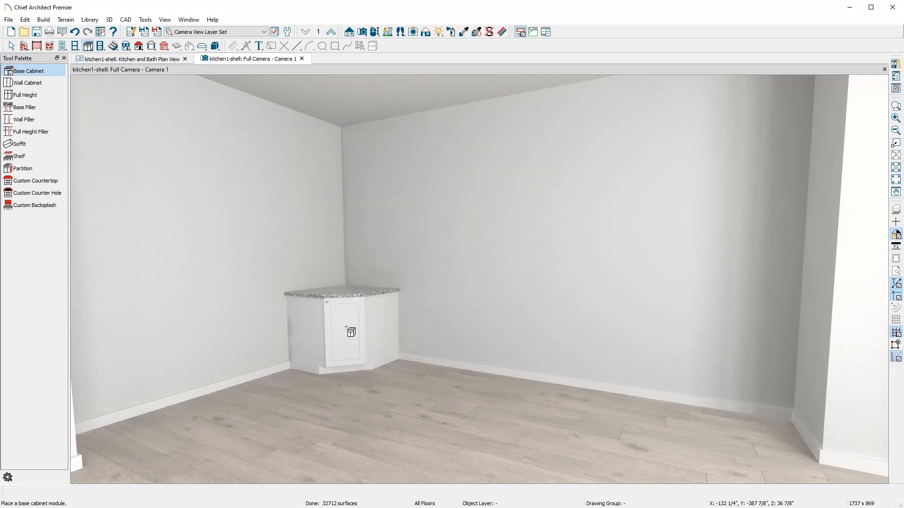
click(345, 327)
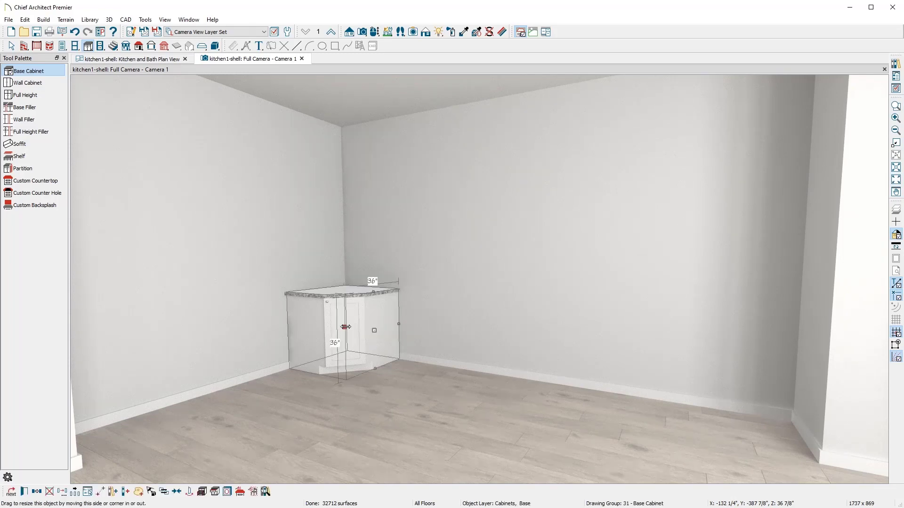
- Replace the corner cabinet's diagonal door with a Lazy Susan with two straight doors
double_click(345, 326)
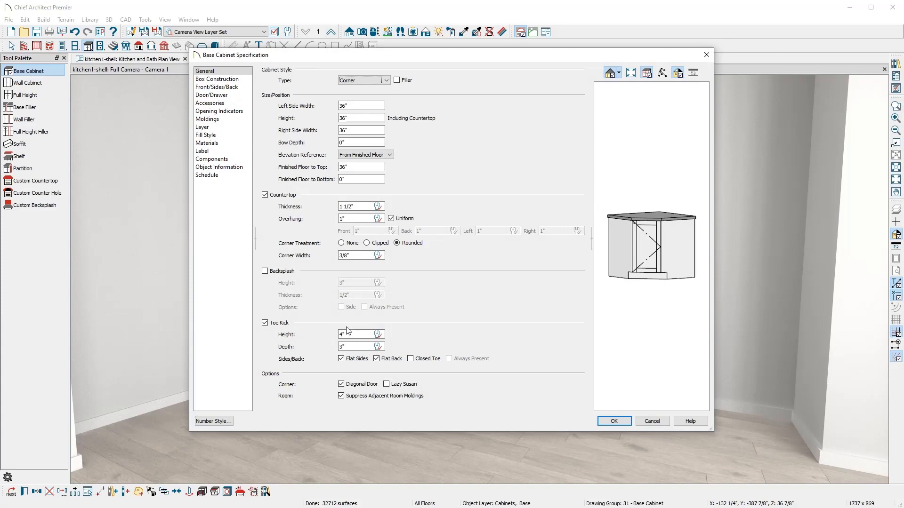
click(349, 384)
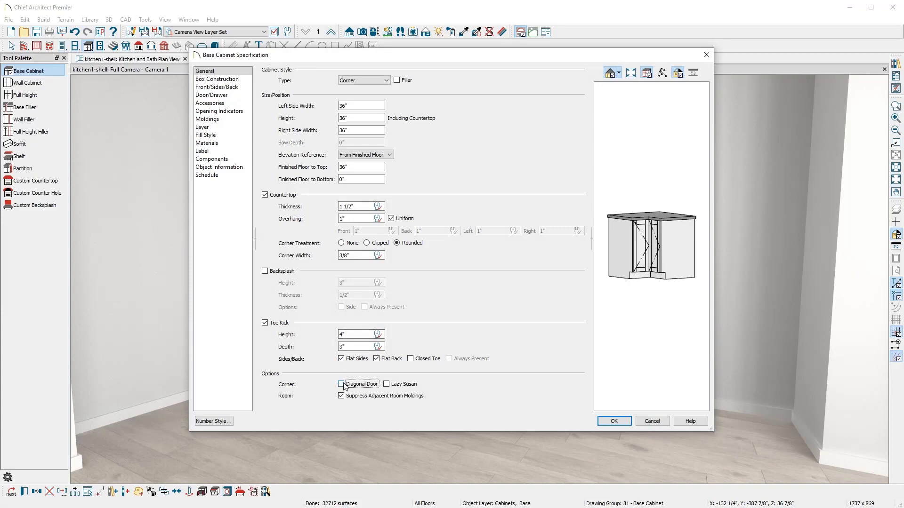
click(387, 384)
click(604, 422)
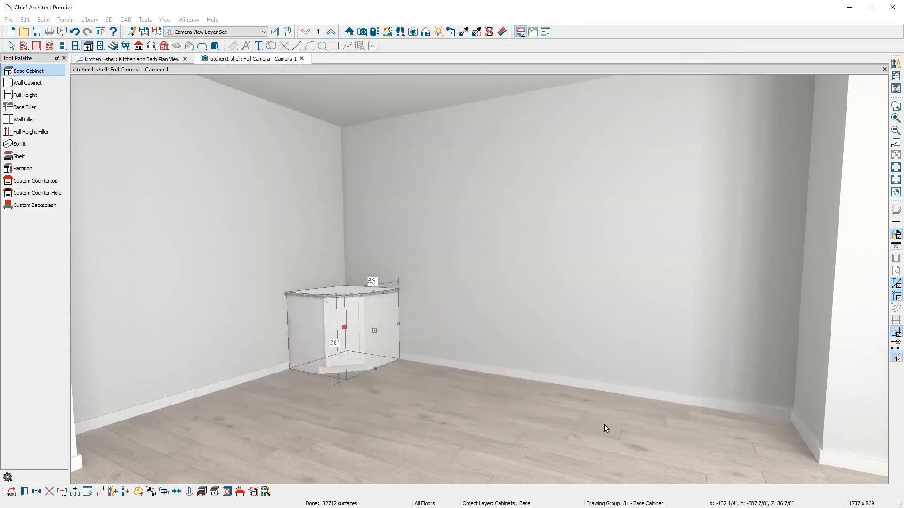
- Place a base cabinet on the back wall, widen it to 34", and butt it against the corner cabinet
click(28, 70)
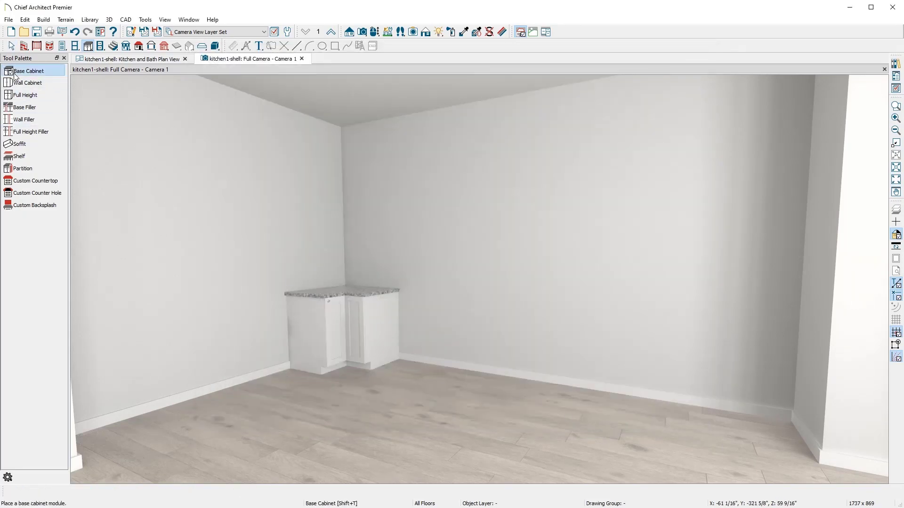
click(458, 358)
click(450, 348)
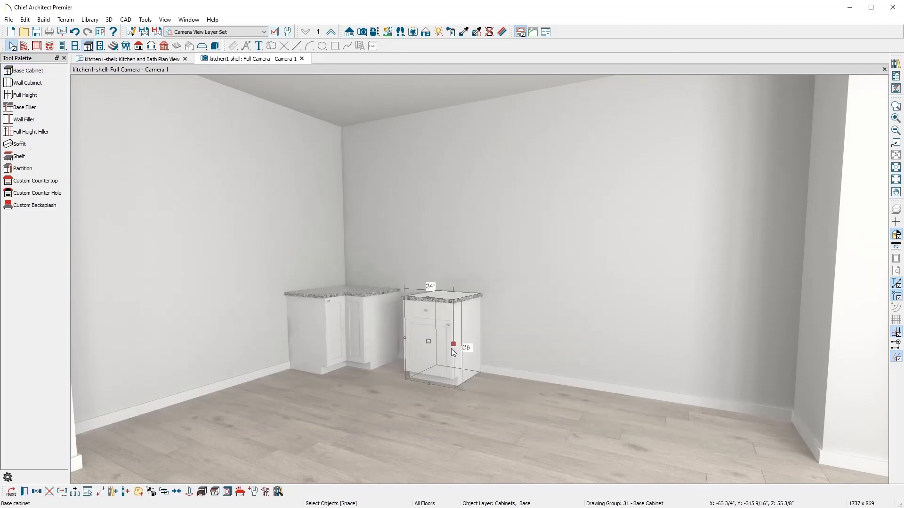
drag(451, 348, 489, 351)
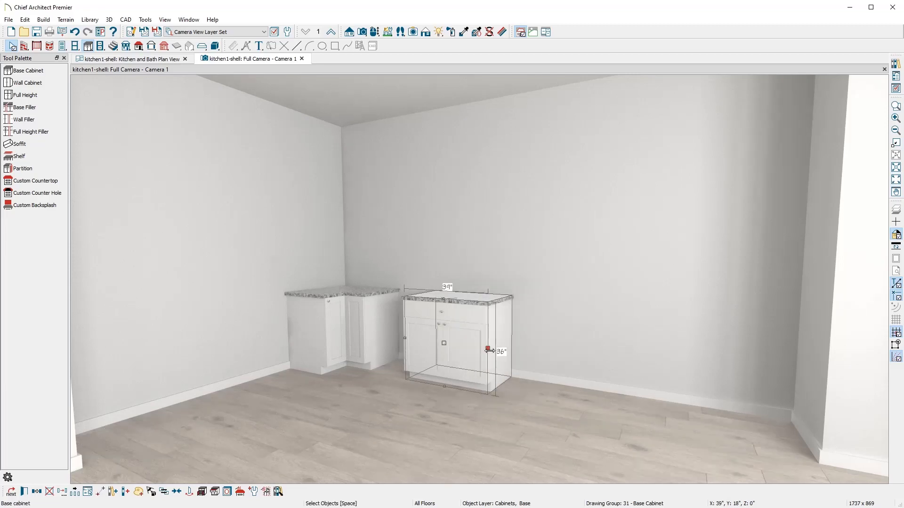
drag(426, 339, 394, 331)
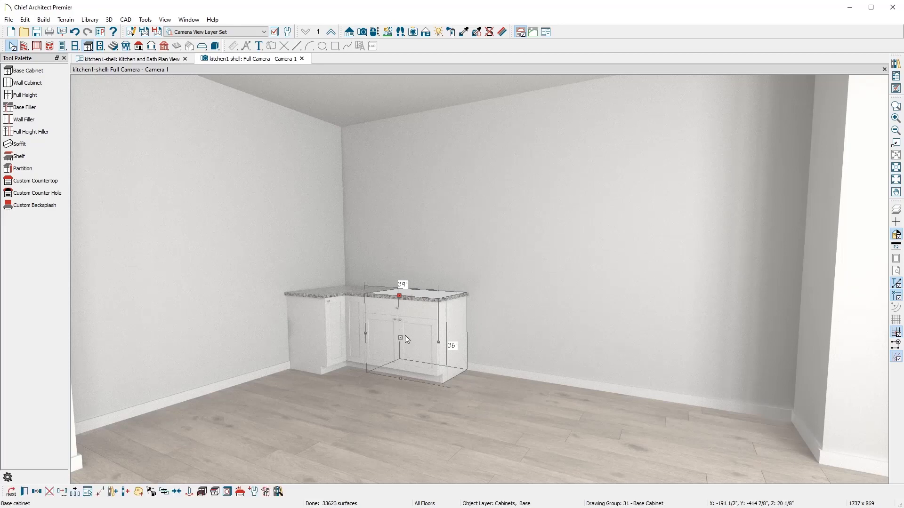
- Change the back-wall cabinet's front item 4 to a Drawer and split it into three drawers
double_click(405, 336)
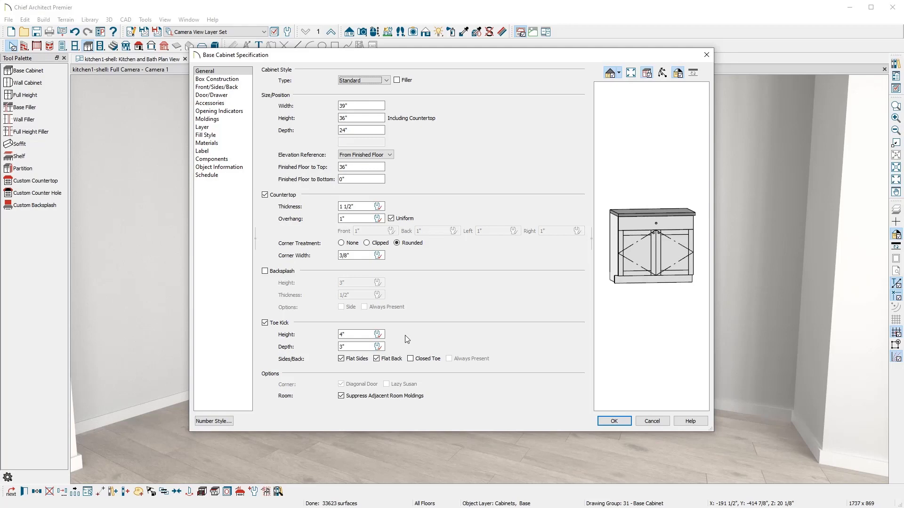
click(639, 259)
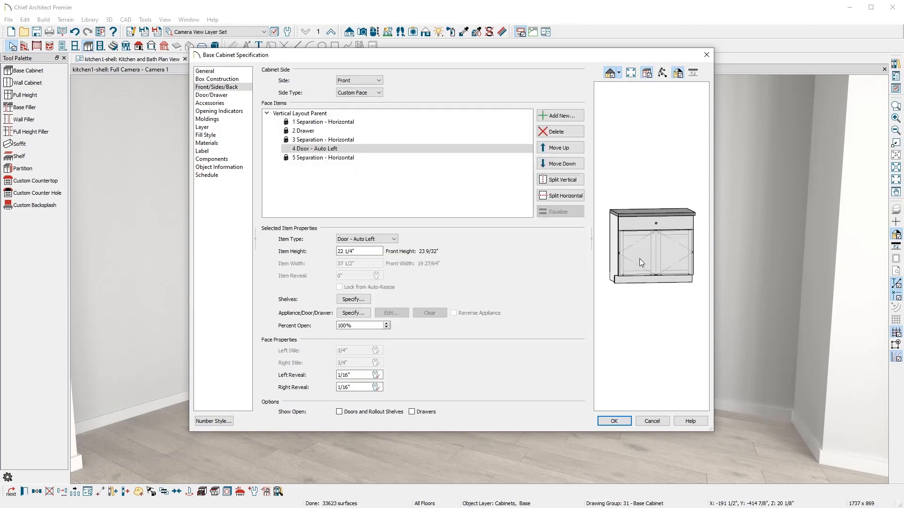
click(395, 238)
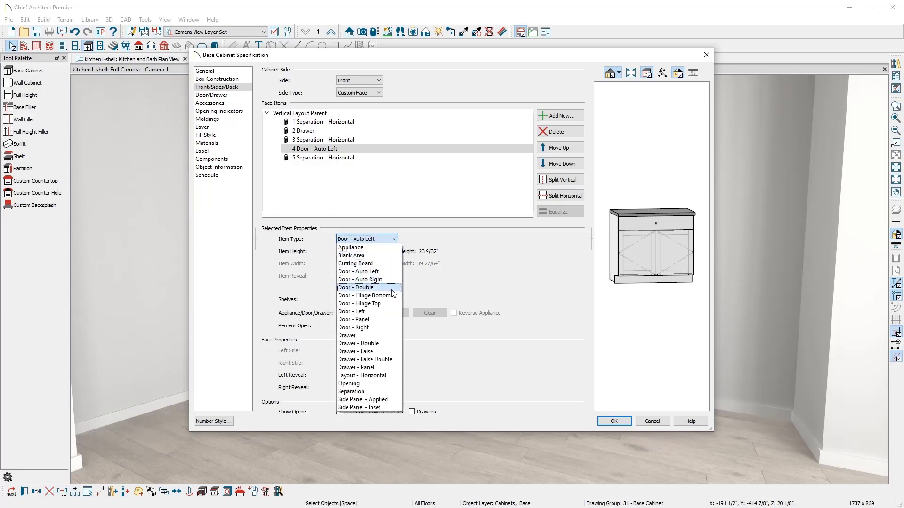
click(390, 336)
click(558, 197)
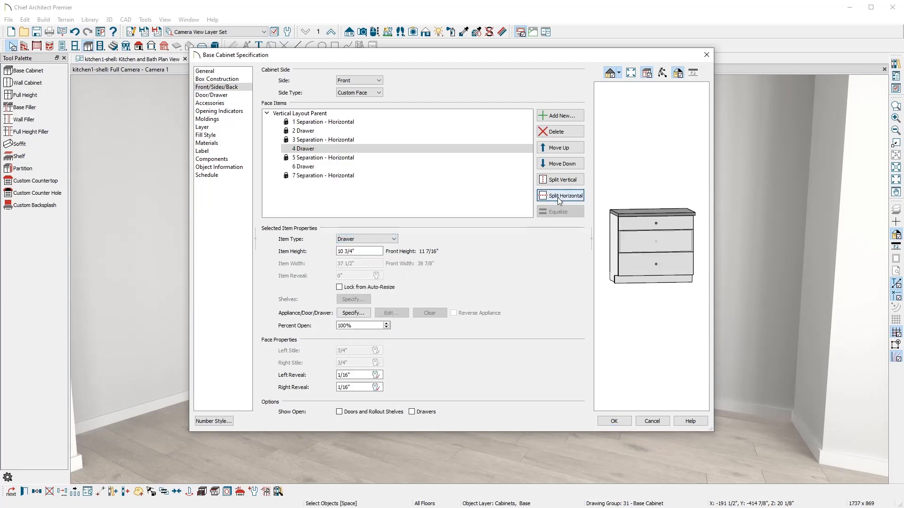
click(614, 420)
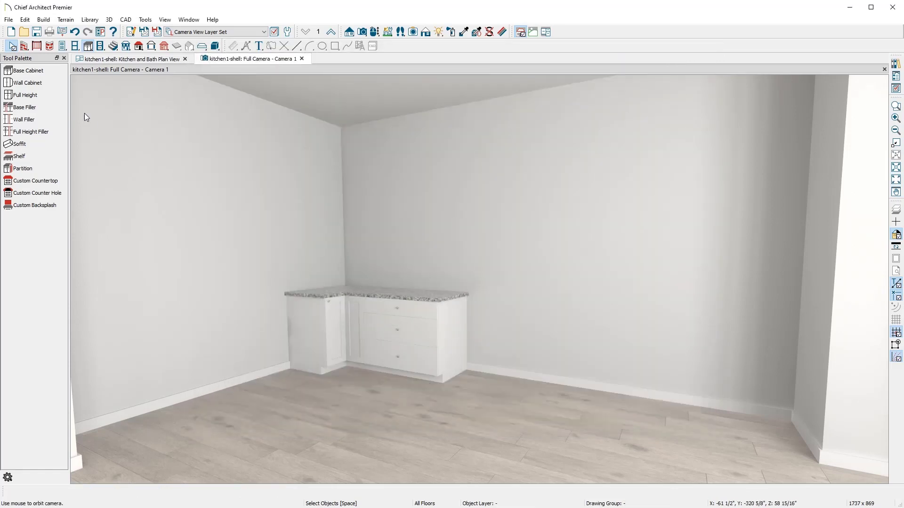
- Place a base cabinet beside the three-drawer cabinet and narrow it to 12" wide
click(28, 71)
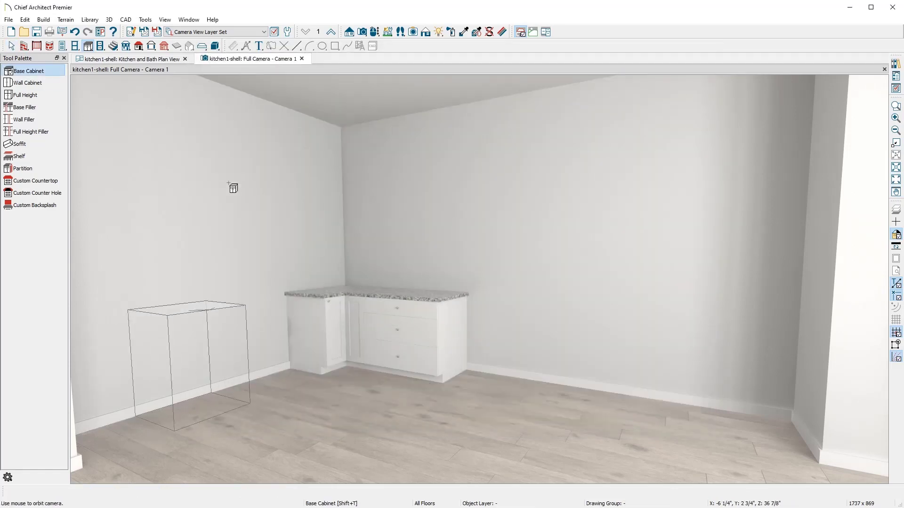
click(487, 365)
drag(491, 364, 465, 362)
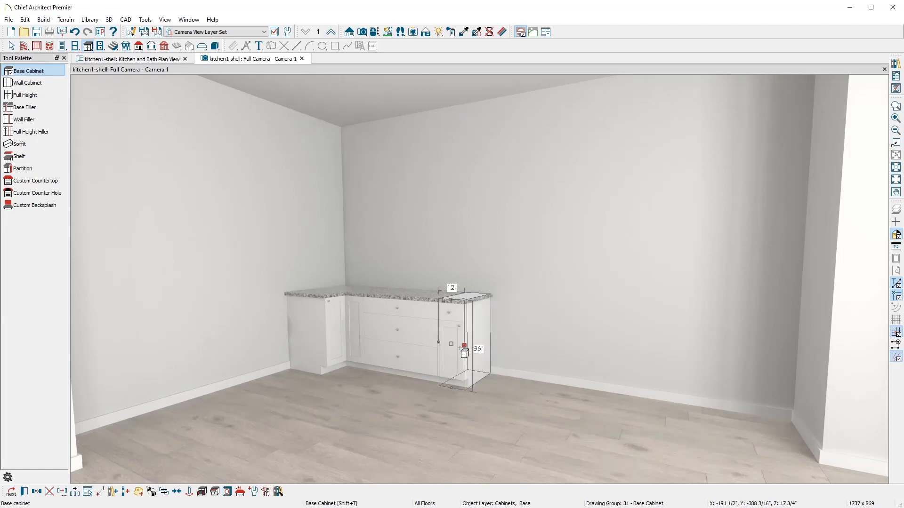
- Make the end cabinet 13" wide with a single full-height door by removing its top drawer
double_click(459, 348)
key(Tab)
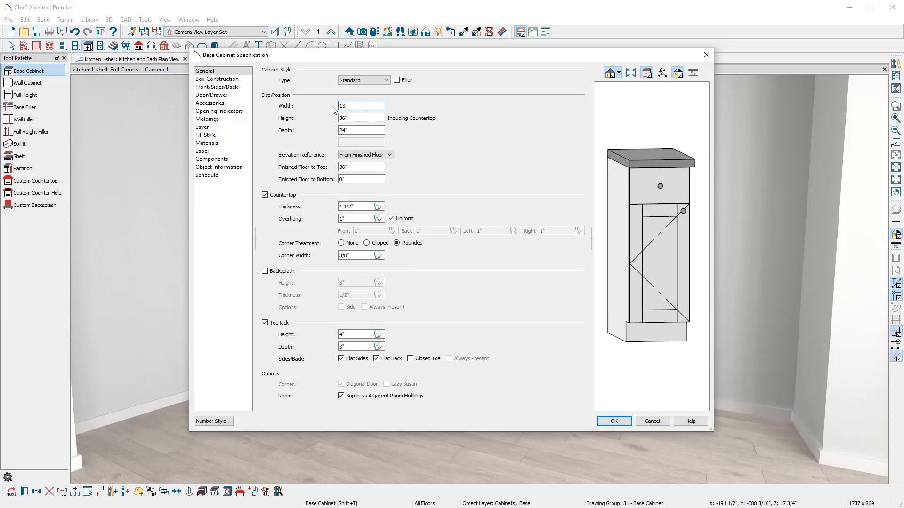
text(13)
key(shift+Tab)
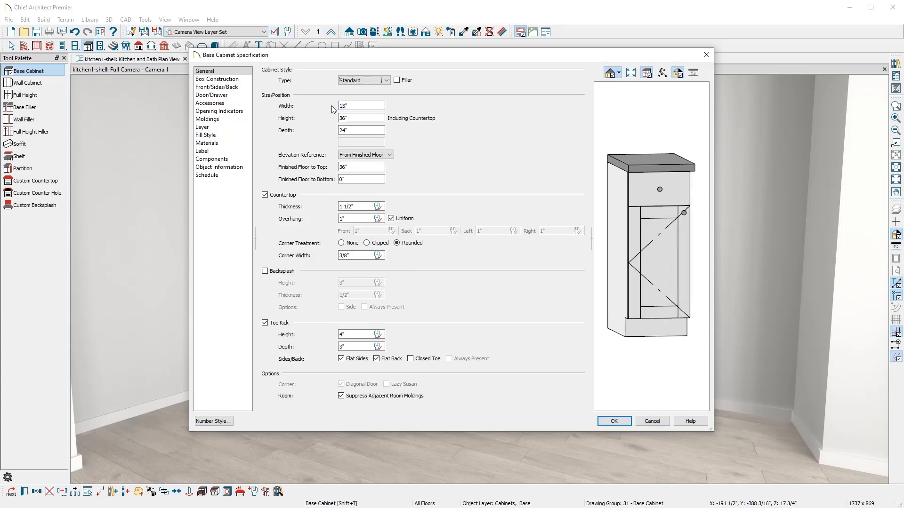
click(646, 193)
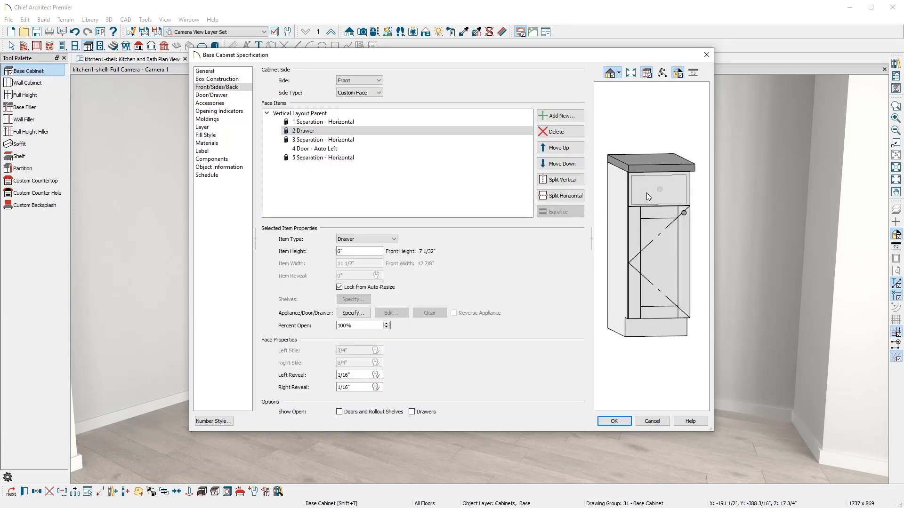
click(564, 132)
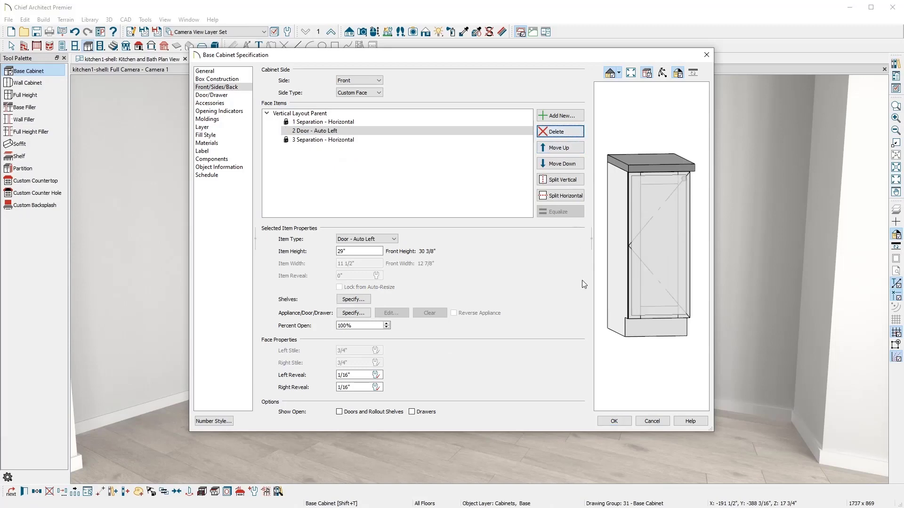
click(624, 419)
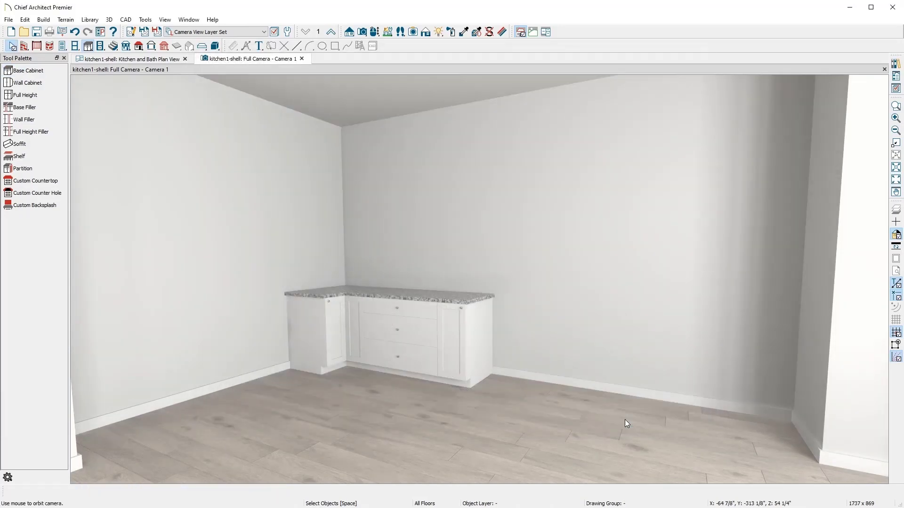
- Place a 36"-wide base cabinet along the left wall
click(56, 71)
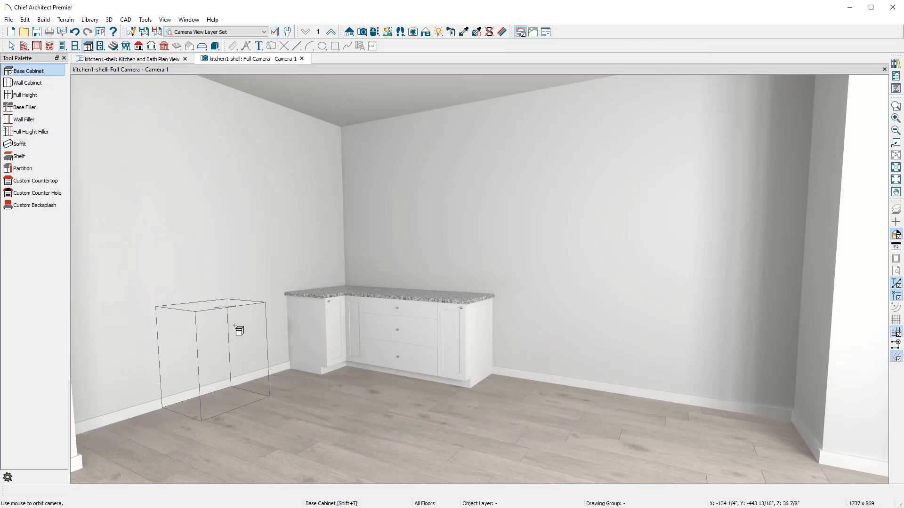
click(283, 361)
drag(275, 351, 254, 349)
key(space)
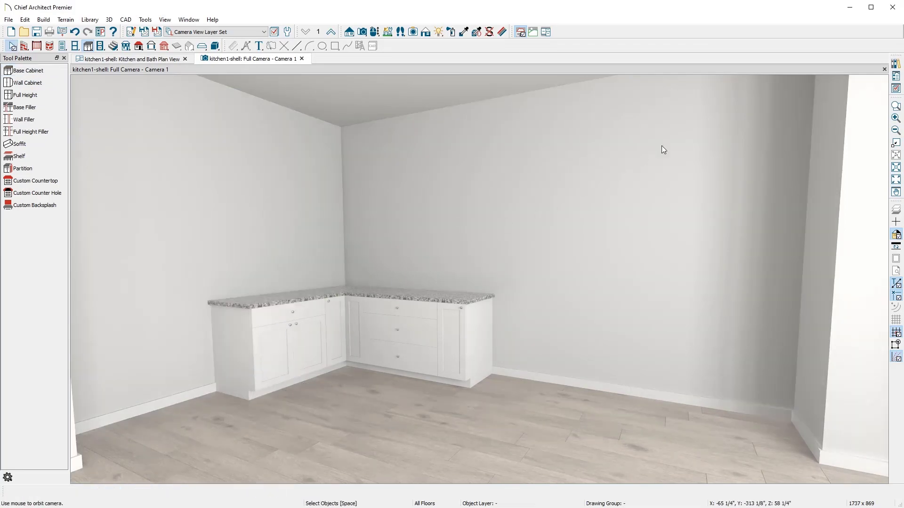
- Insert the Jenn-Air JMC2430DS microwave drawer from Manufacturer Catalogs into the left-wall base cabinet
click(895, 64)
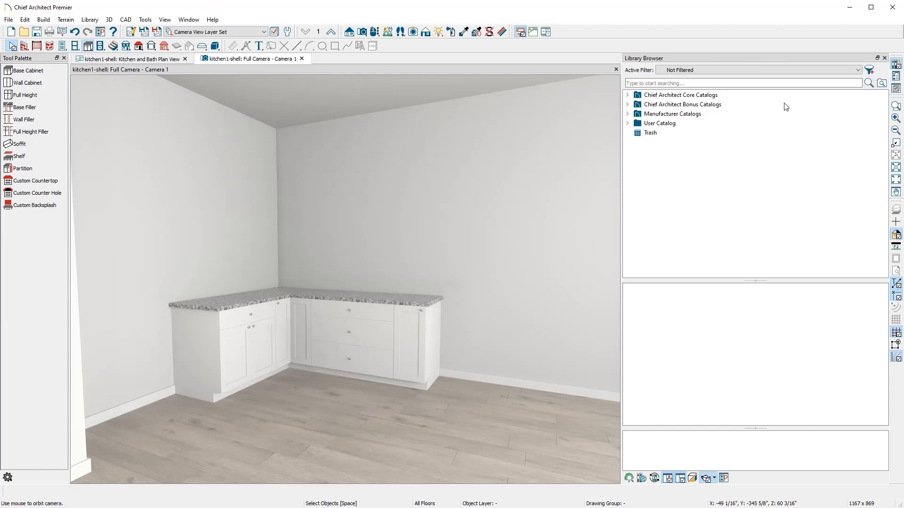
double_click(673, 113)
scroll(770, 202, down, 6)
scroll(771, 203, down, 10)
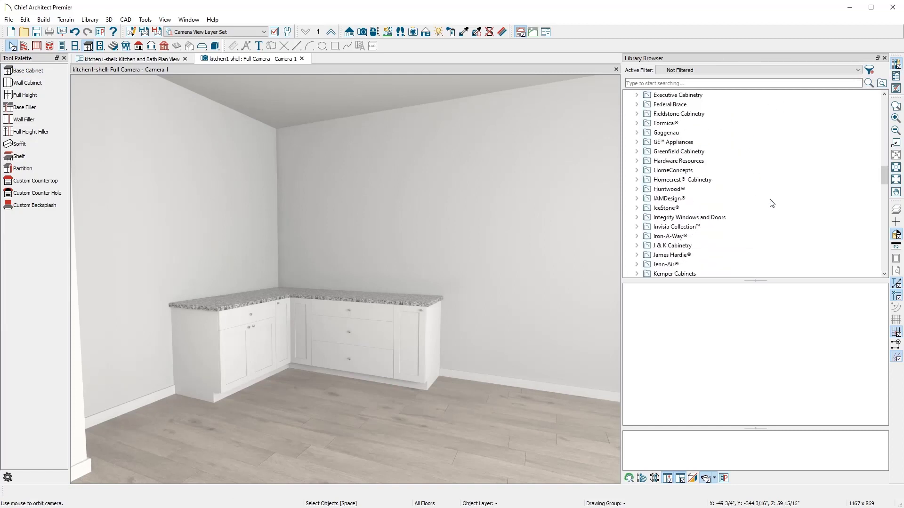
click(637, 208)
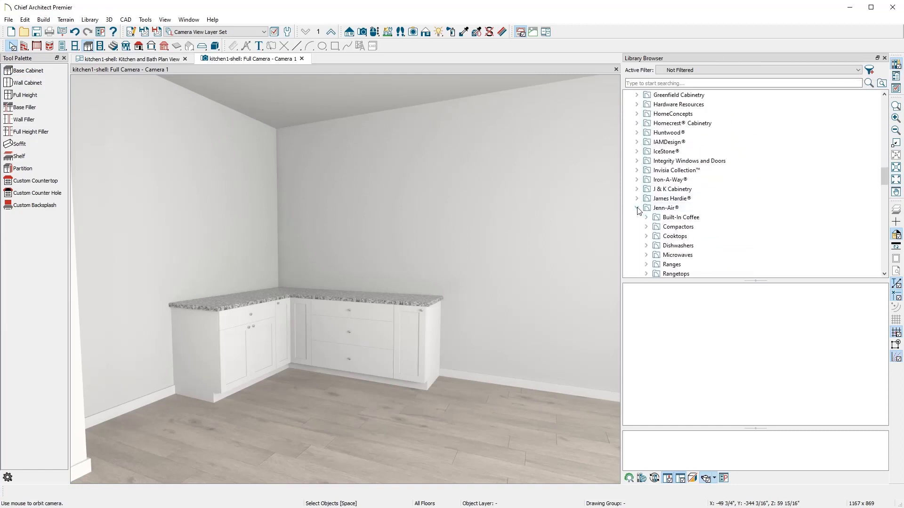
click(678, 255)
click(793, 329)
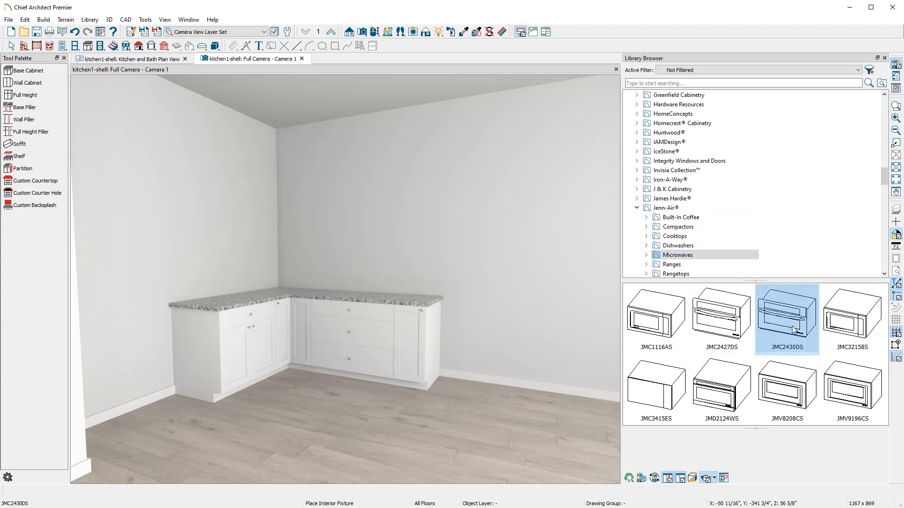
click(233, 338)
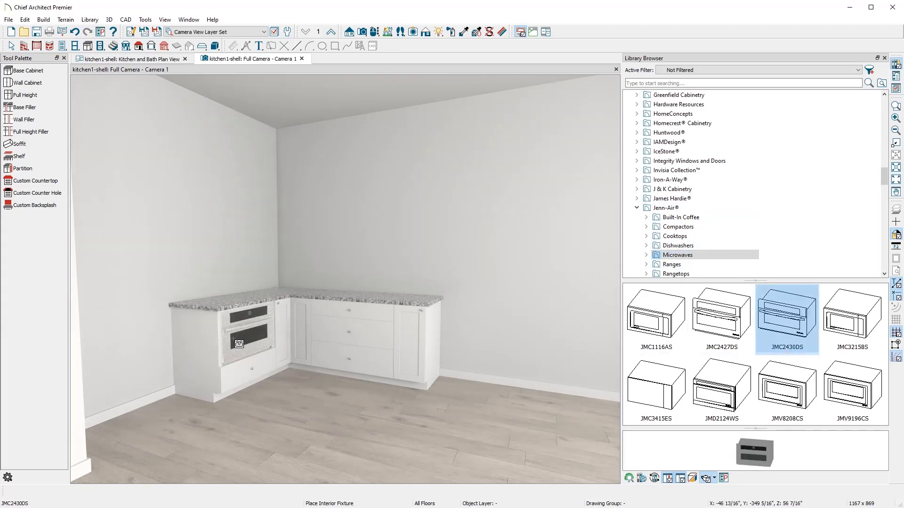
scroll(626, 116, up, 15)
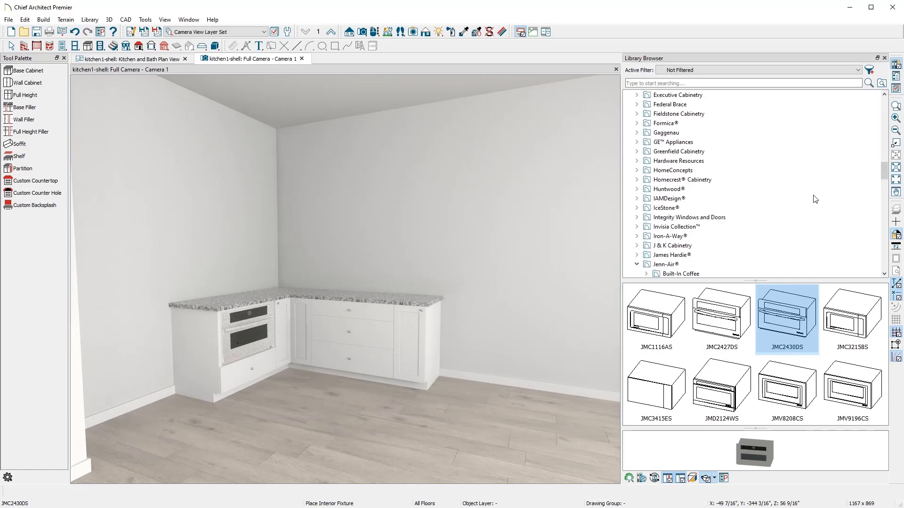
- Place the Ref. Pro48 refrigerator and the Range Commercial 48" from the Nashville kitchen catalog
click(627, 114)
click(627, 123)
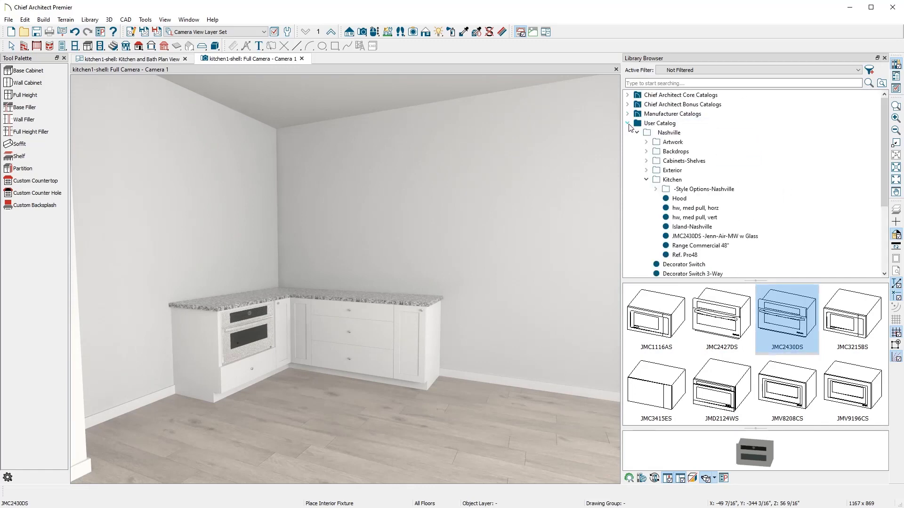
click(700, 256)
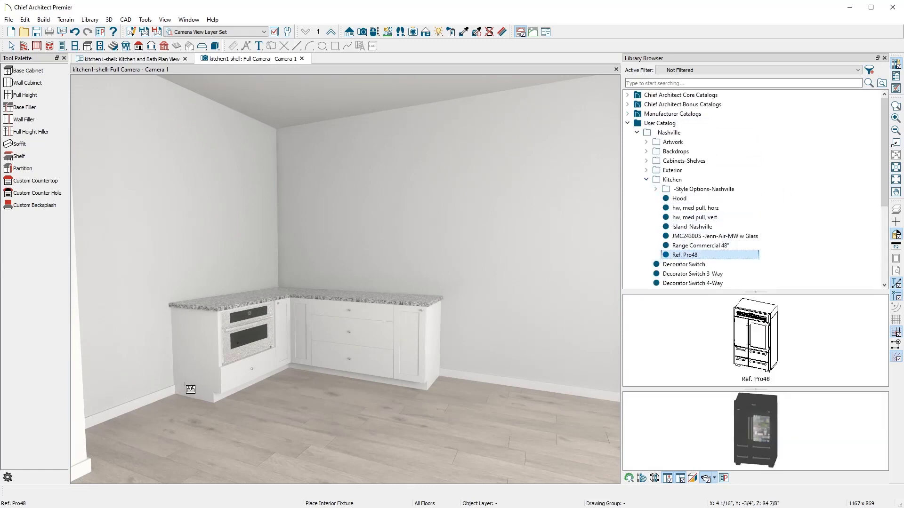
click(136, 360)
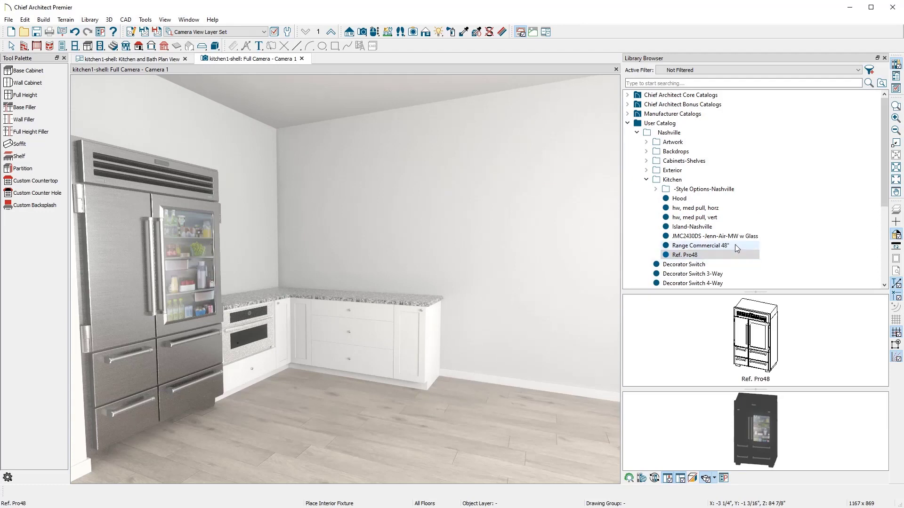
click(700, 245)
click(470, 344)
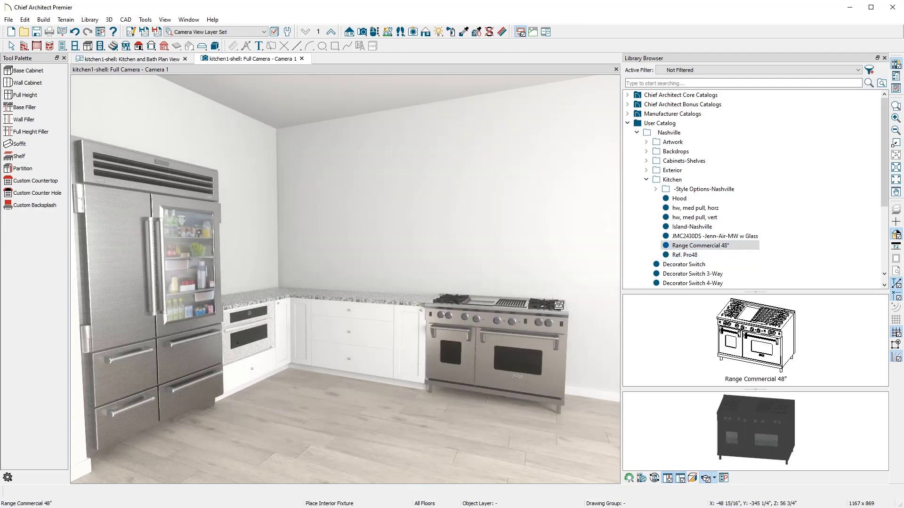
- Add the Hood centered above the range and close the Library Browser
click(704, 199)
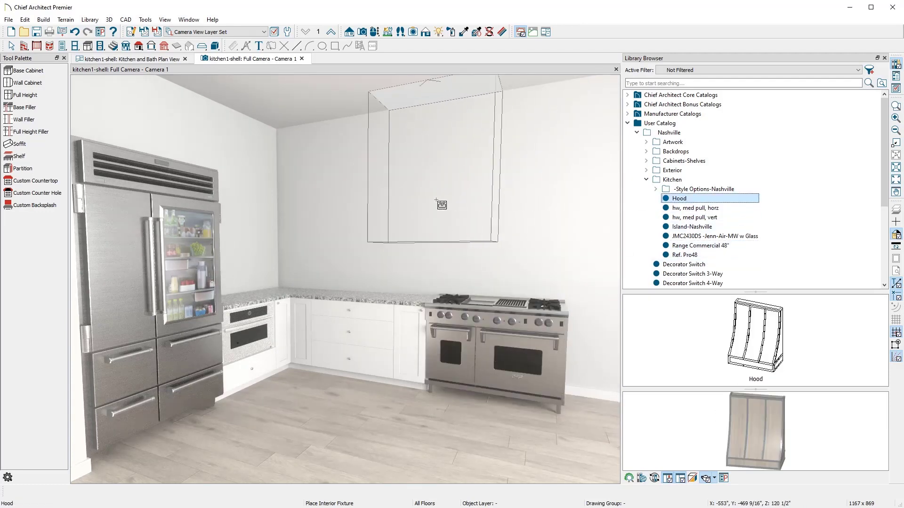
click(399, 255)
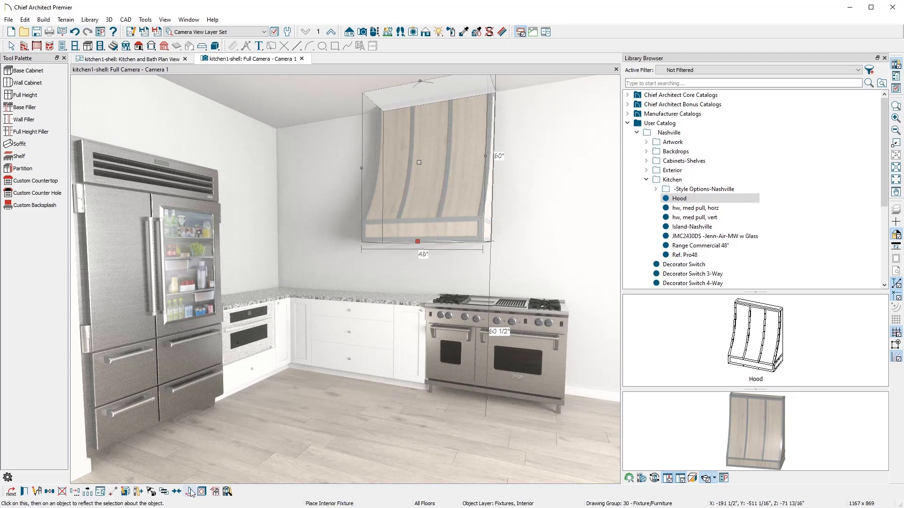
click(177, 491)
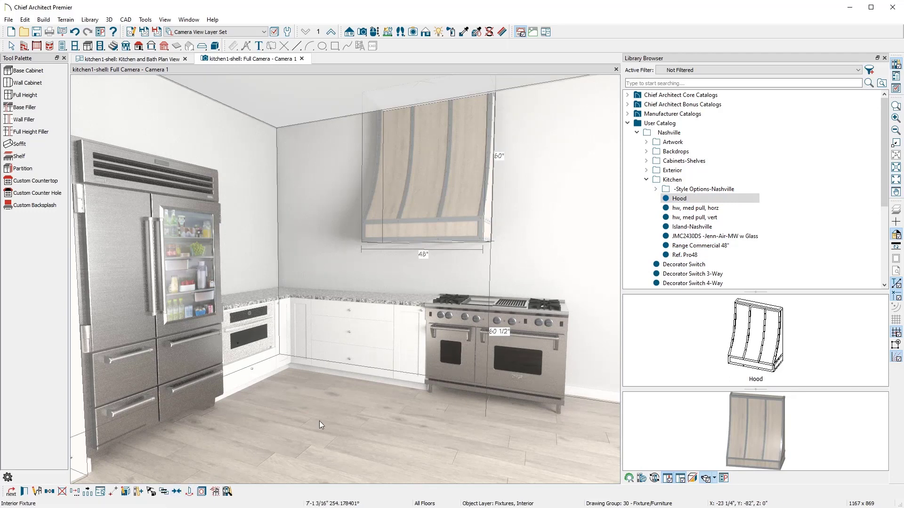
click(496, 308)
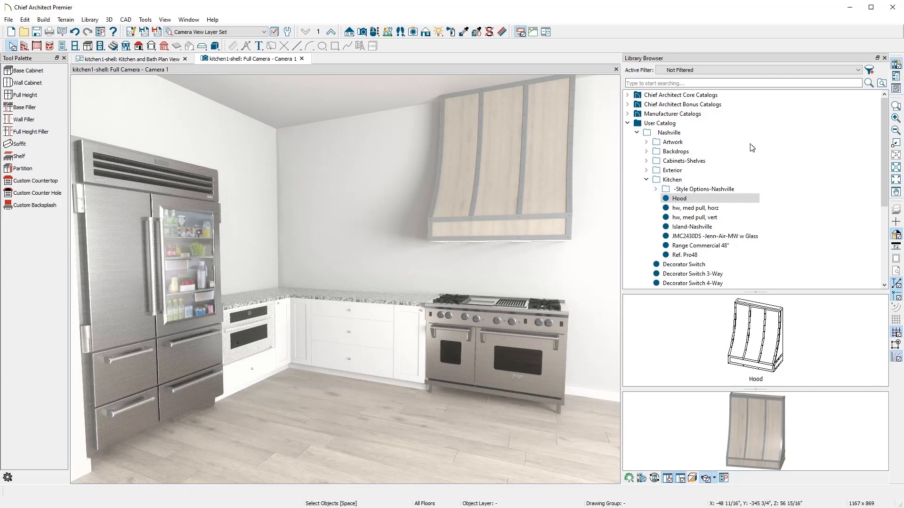
click(884, 58)
- Place an 8" base cabinet right of the range and turn its front into an open shelf
click(28, 70)
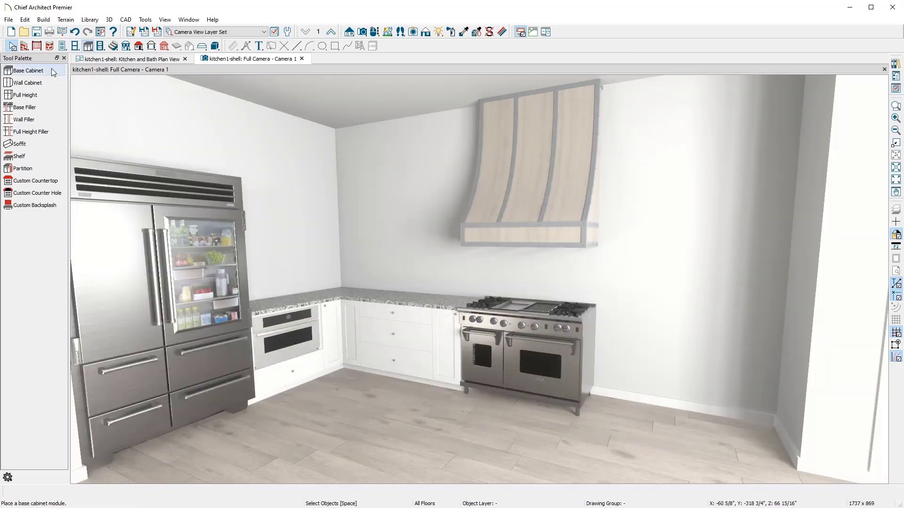
click(644, 377)
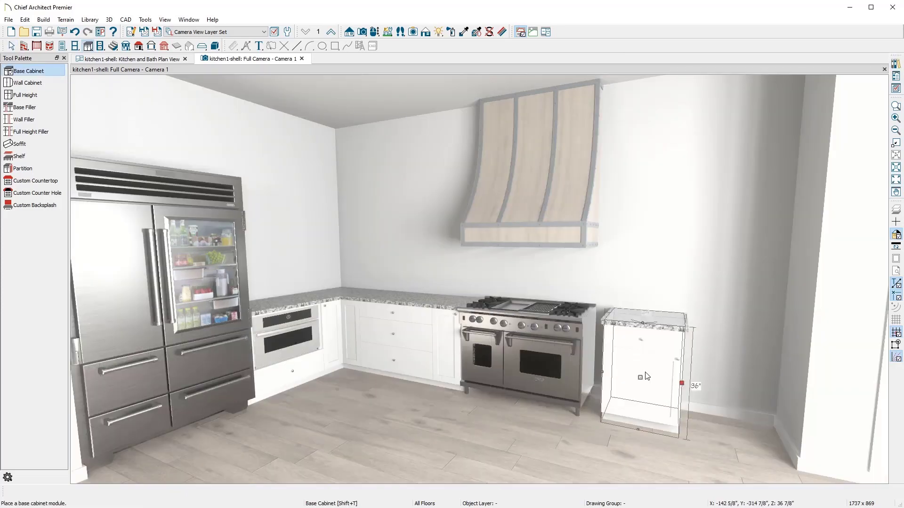
double_click(647, 376)
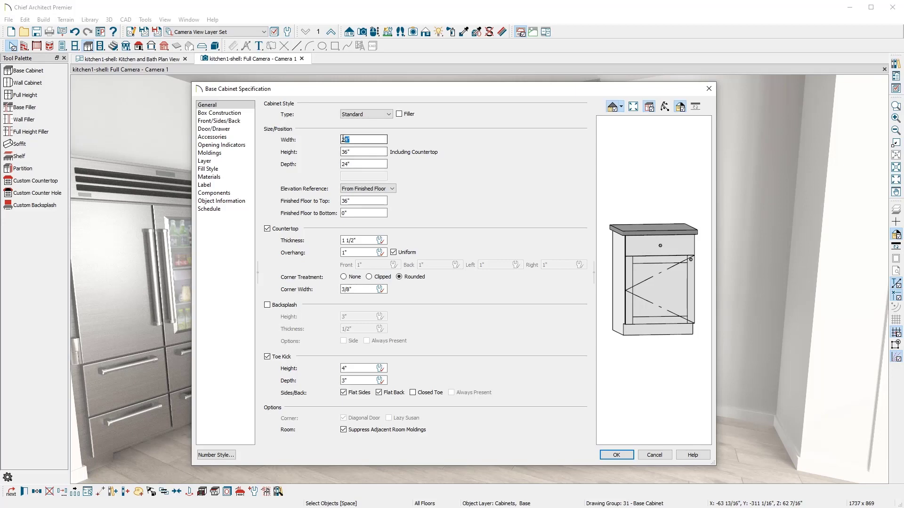
text(8)
key(Tab)
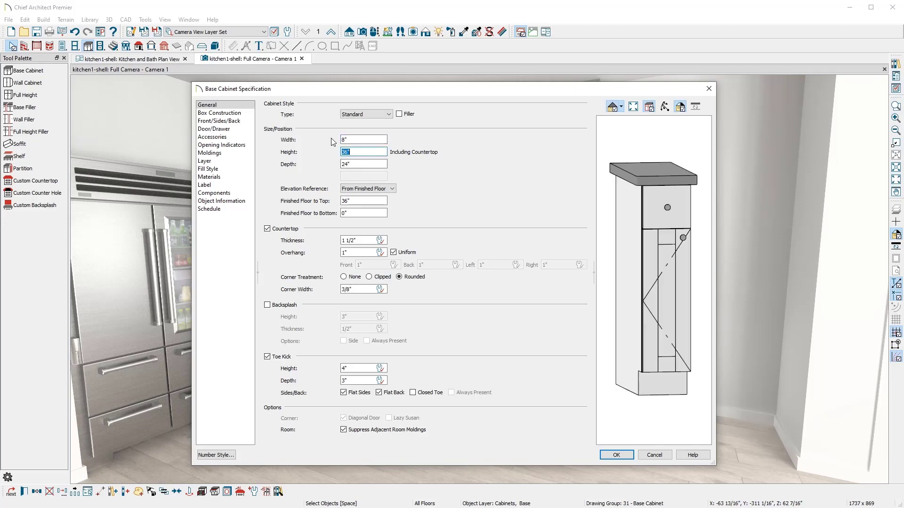
click(654, 217)
click(565, 166)
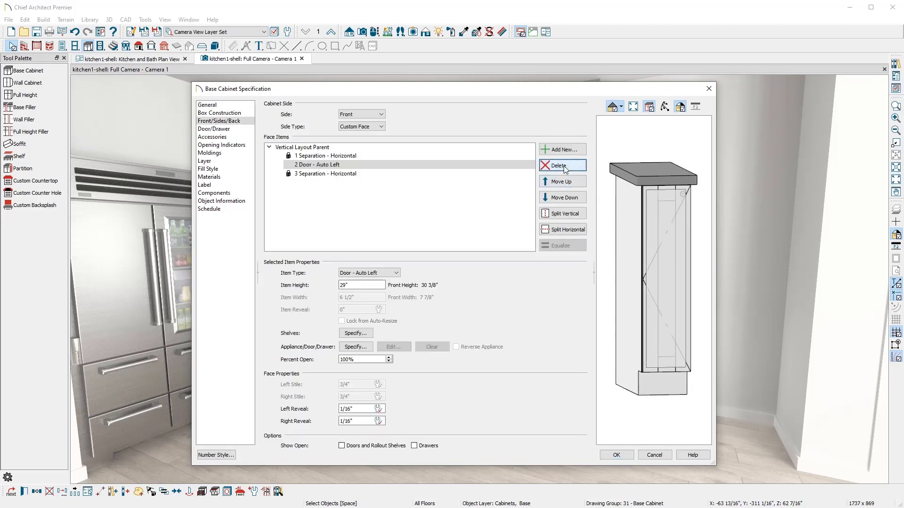
click(564, 167)
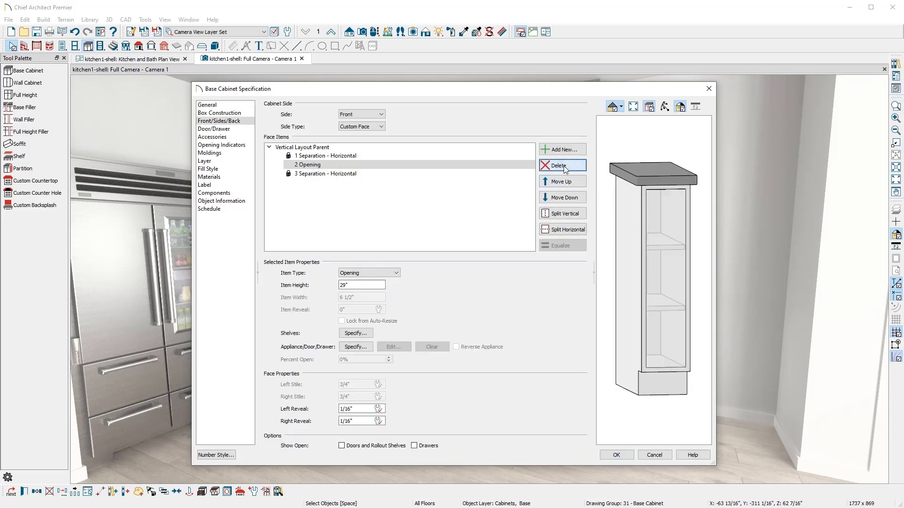
click(623, 456)
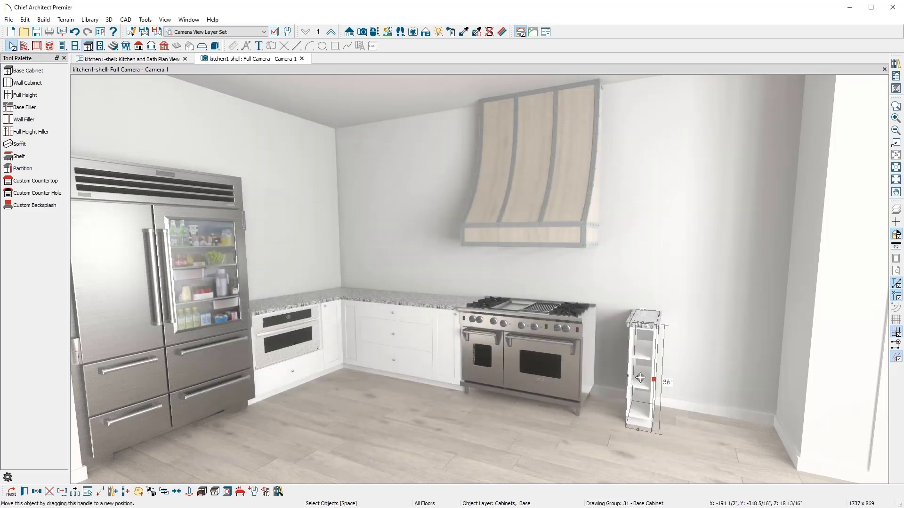
- Move the shelf unit into the right corner and copy the drawer cabinet into the gap right of the range
drag(641, 376, 781, 383)
key(Escape)
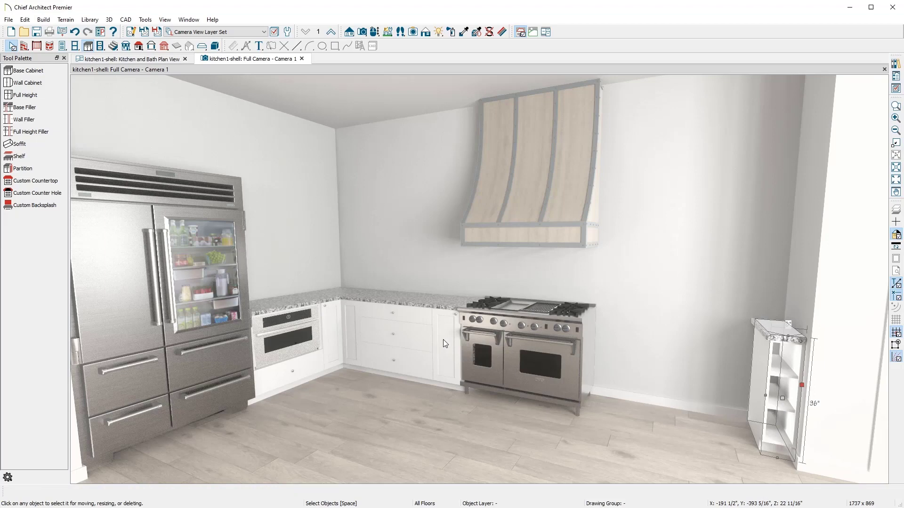
click(403, 334)
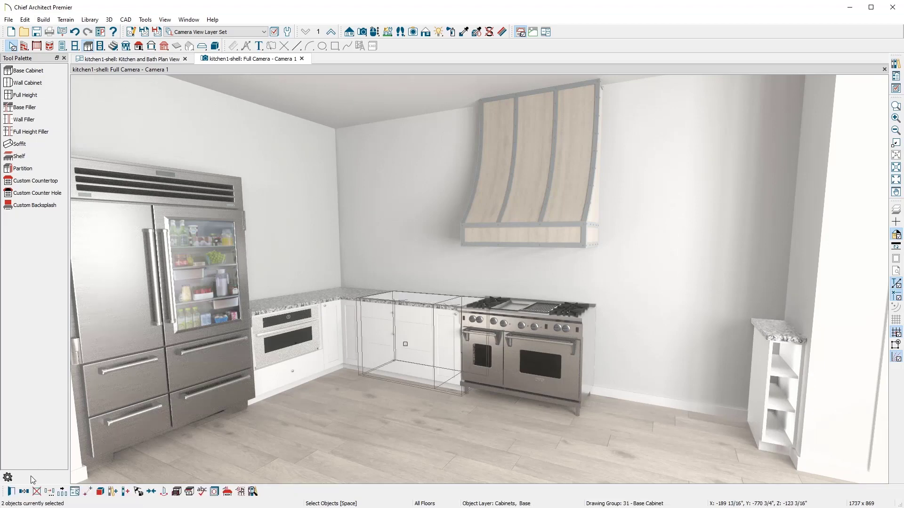
click(23, 491)
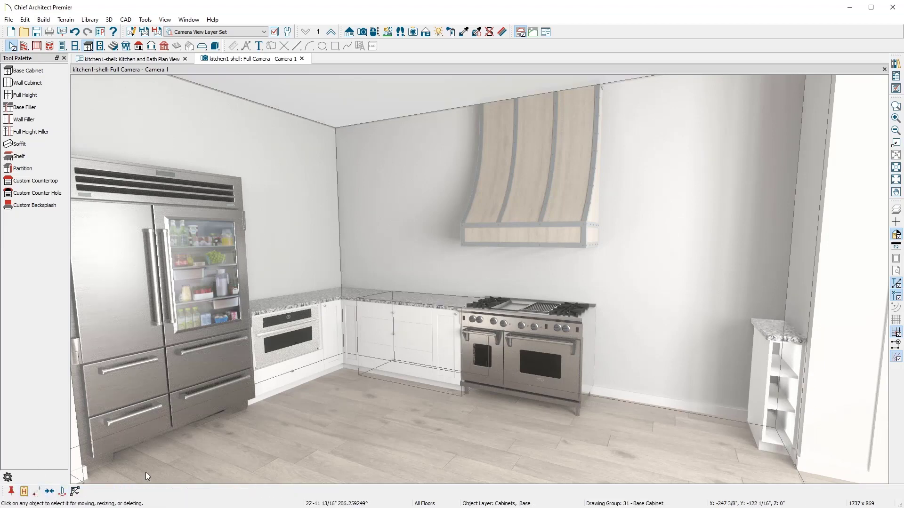
drag(405, 344, 524, 312)
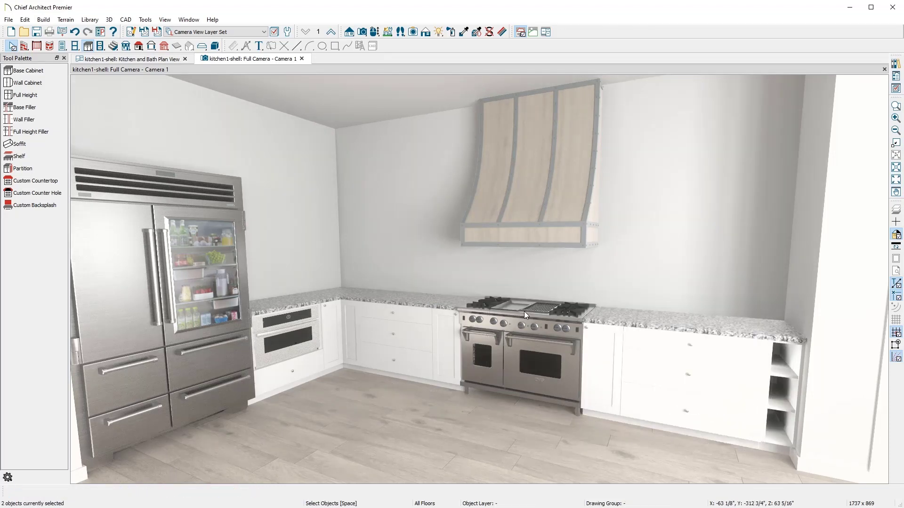
- Review a base cabinet's General page with type Standard, then its Box Construction and Door/Drawer pages
double_click(523, 312)
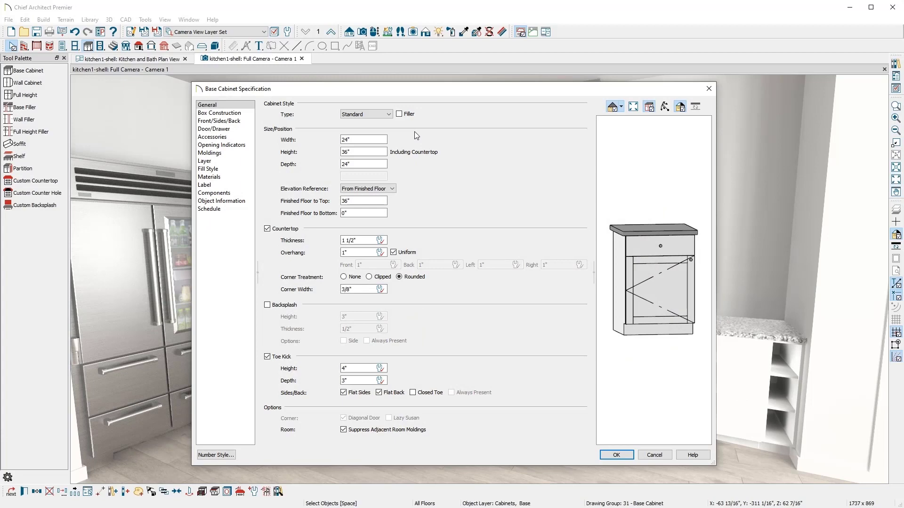
click(389, 115)
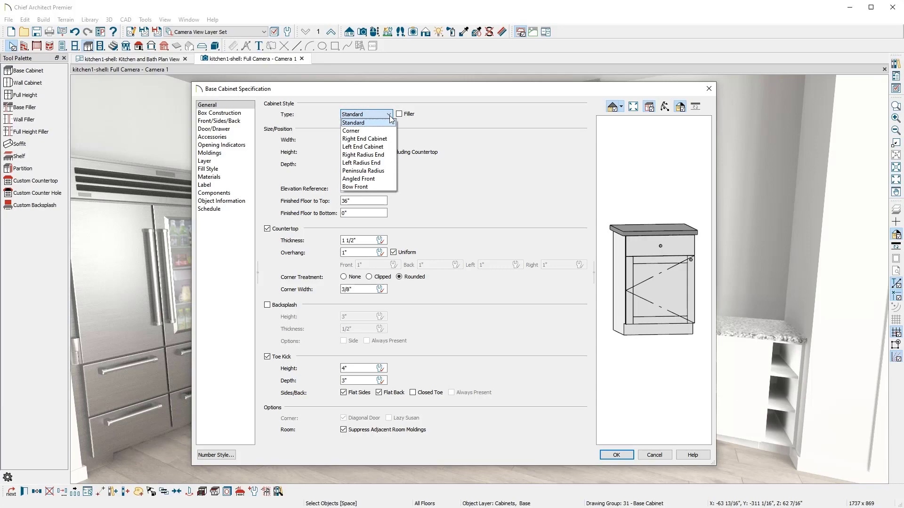
click(419, 124)
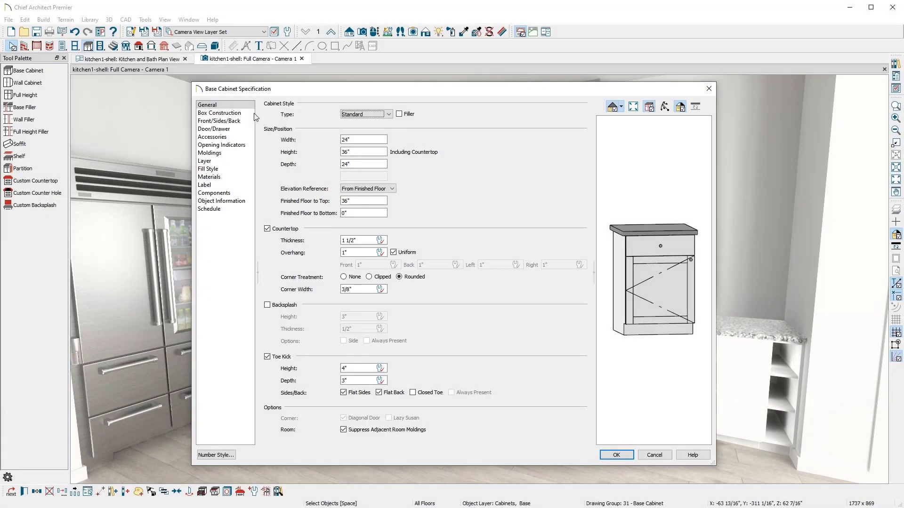
click(253, 113)
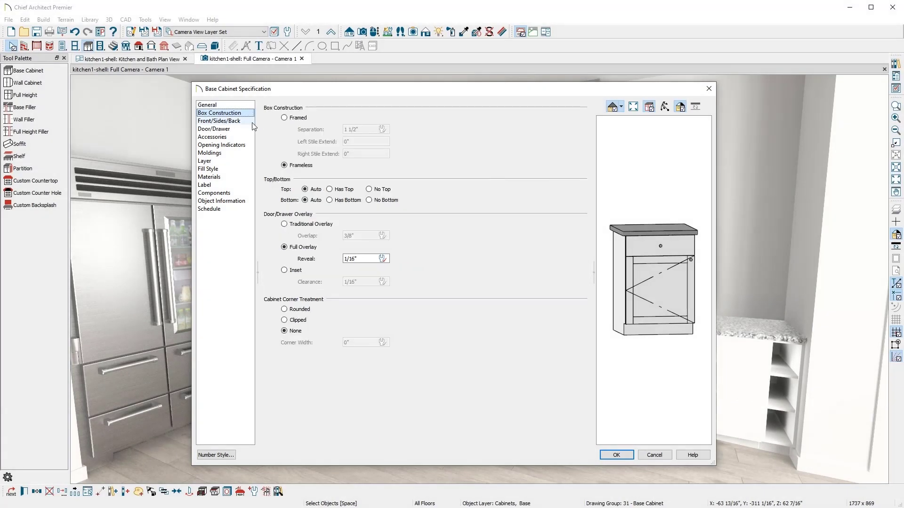
click(253, 129)
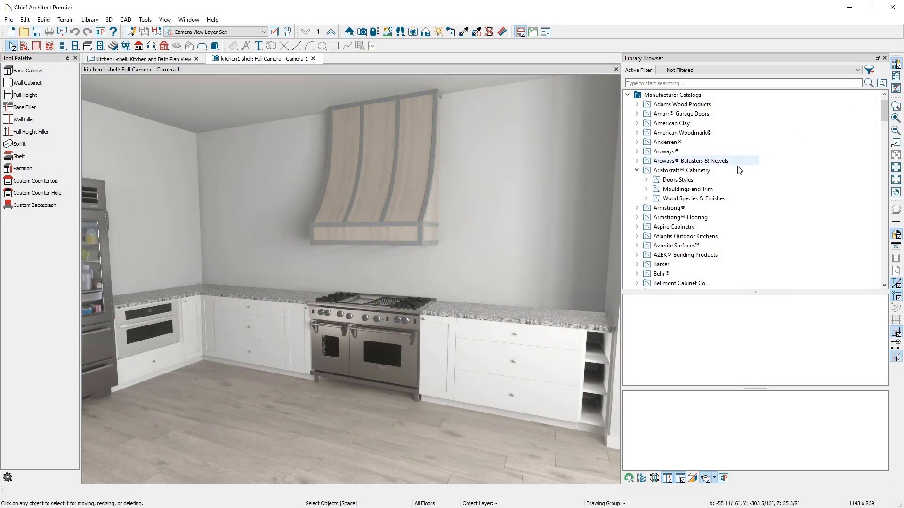
- Apply the Aristokraft Augusta Door style to two lower cabinet doors
click(699, 180)
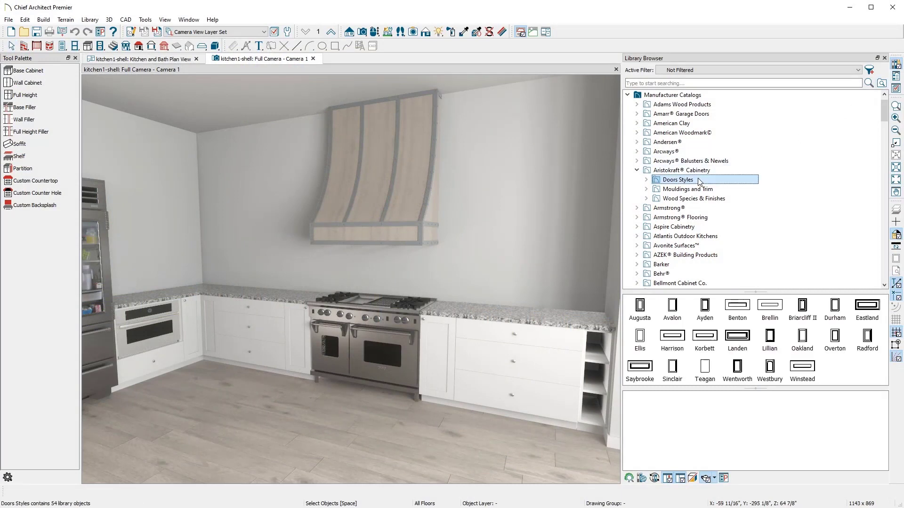
double_click(641, 307)
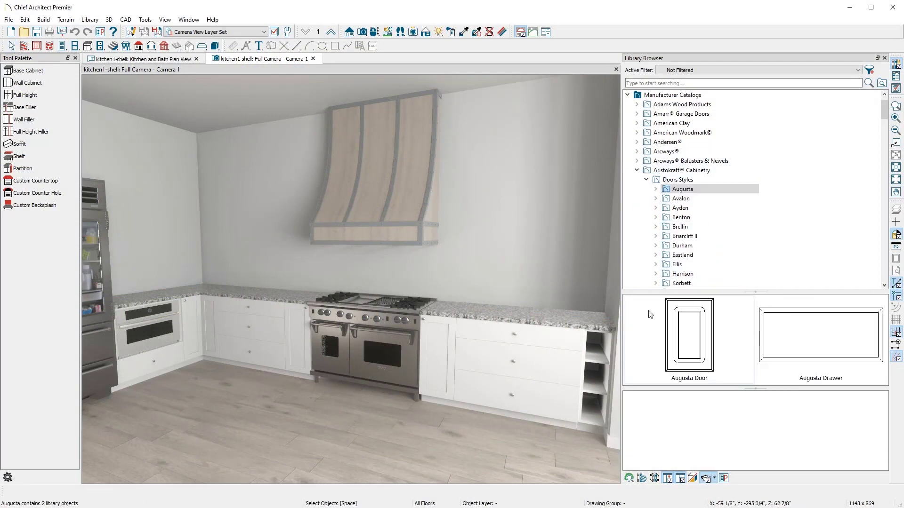
click(712, 339)
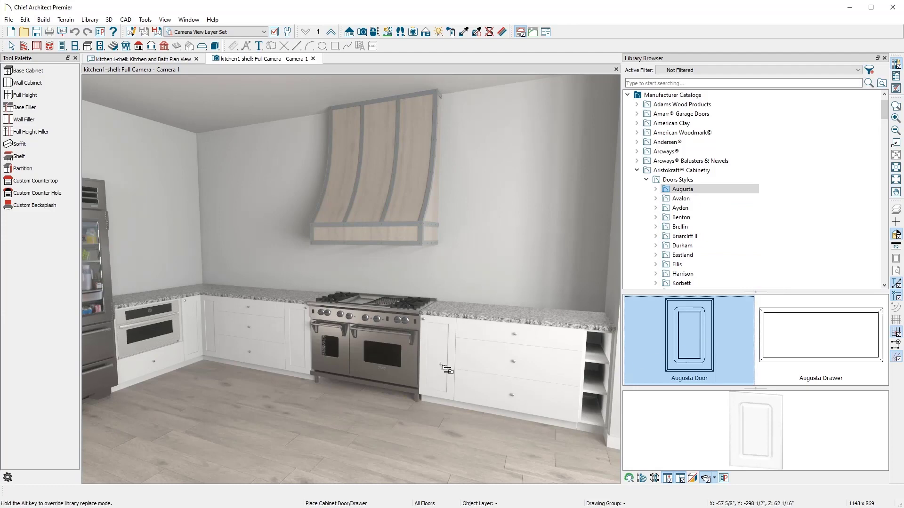
click(298, 340)
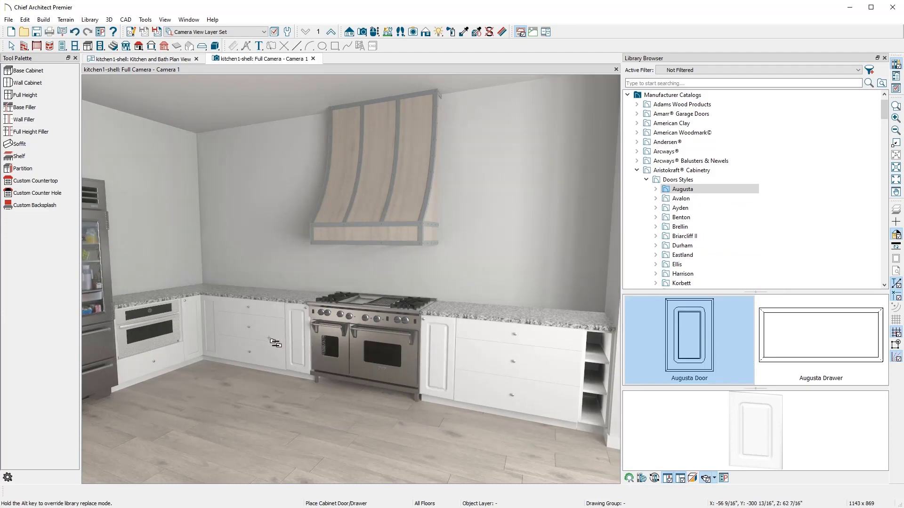
click(217, 331)
- Apply the Augusta Drawer style to the drawers on both sides of the range
click(817, 341)
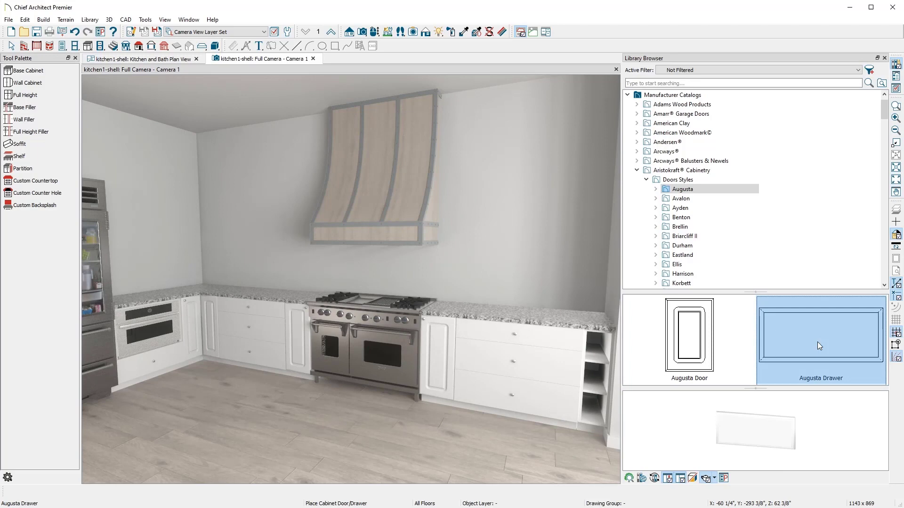
click(563, 360)
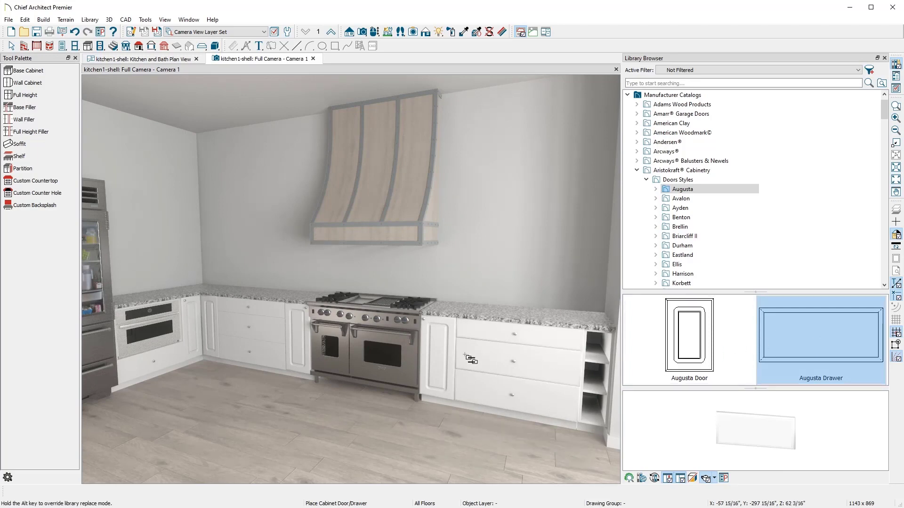
click(254, 336)
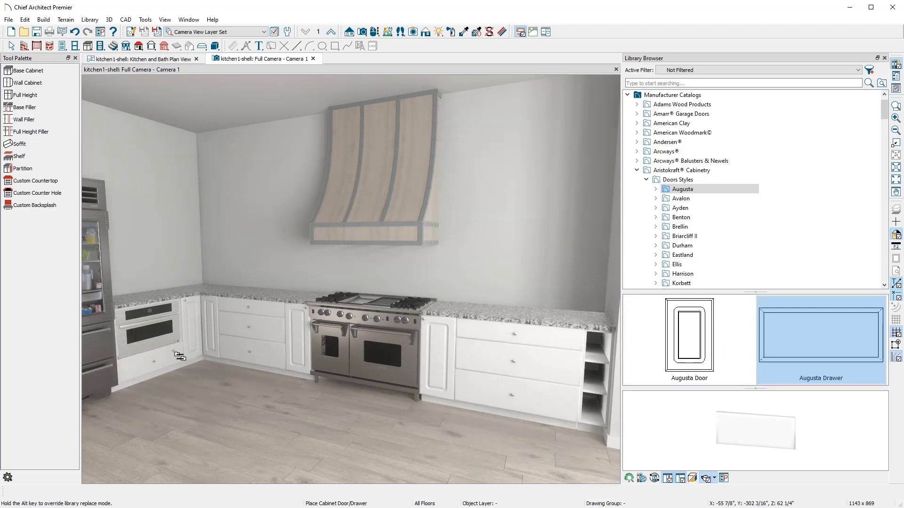
click(646, 179)
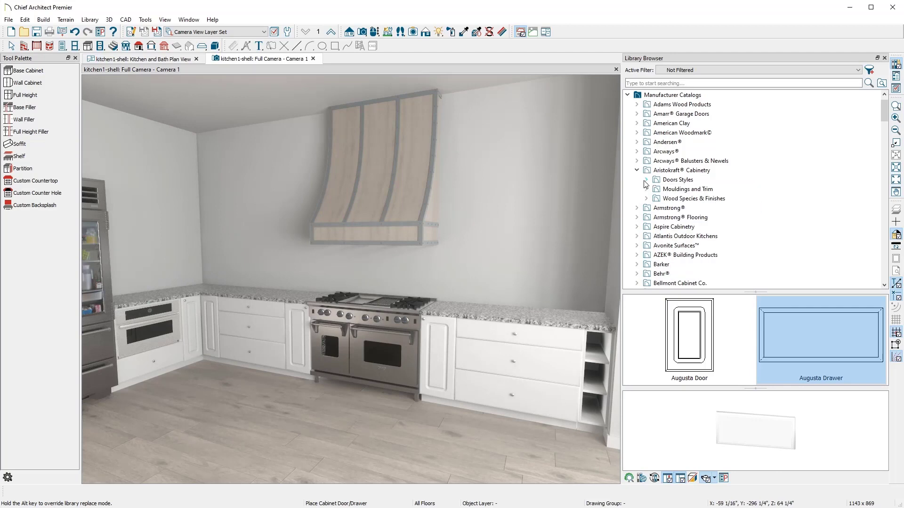
- Paint the lower cabinets with Aristokraft Maple in the Natural finish
click(673, 200)
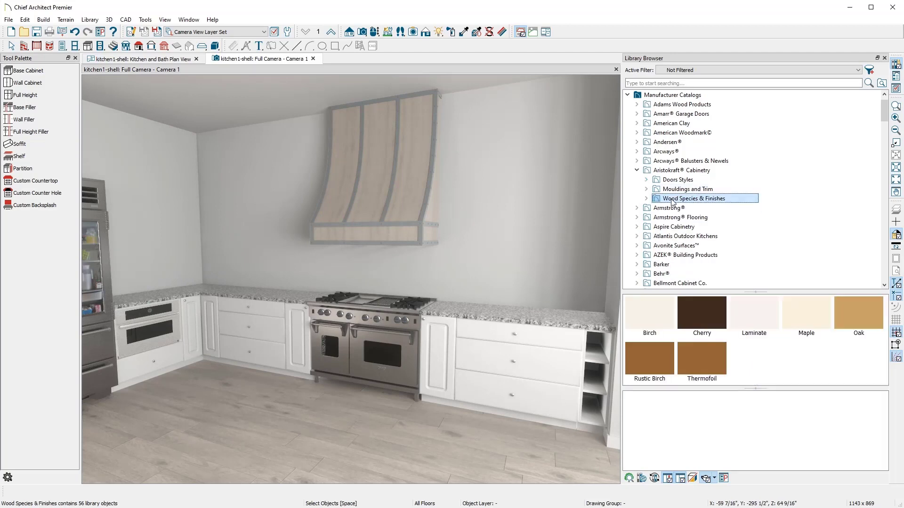
double_click(795, 313)
click(794, 312)
click(561, 379)
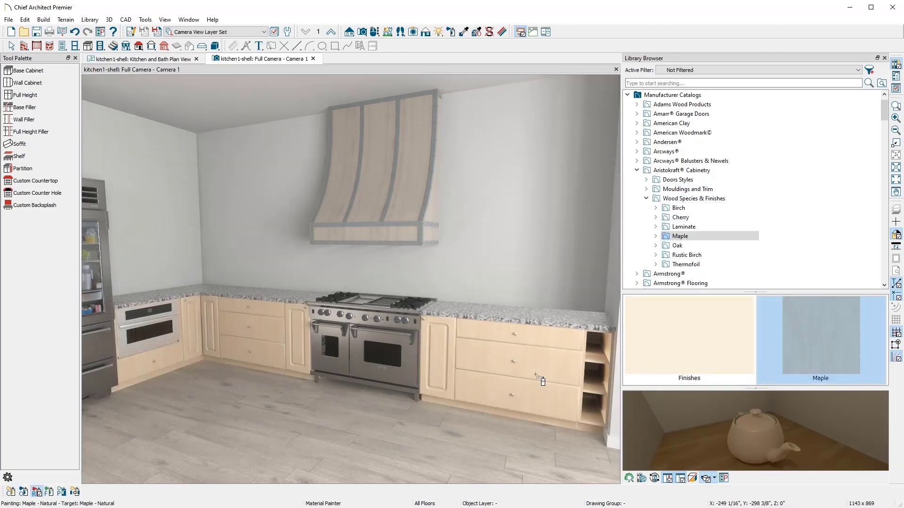
double_click(689, 337)
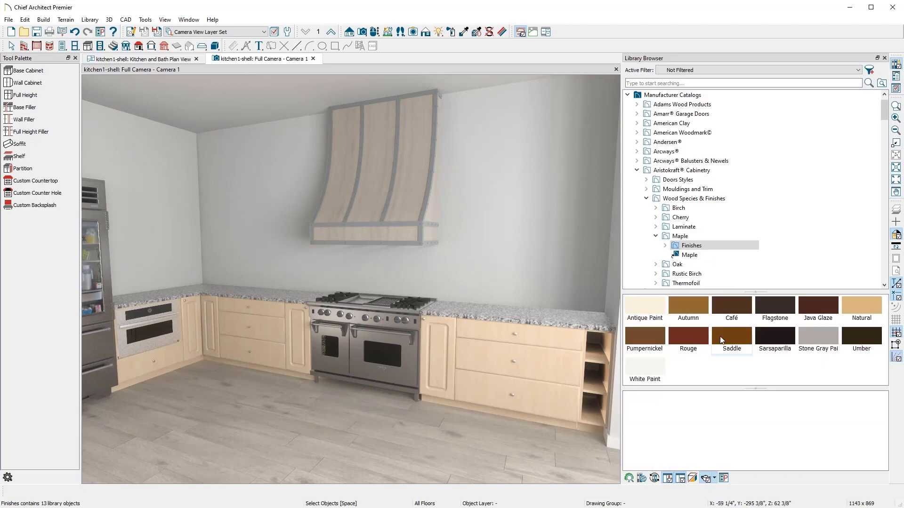
click(853, 306)
click(569, 378)
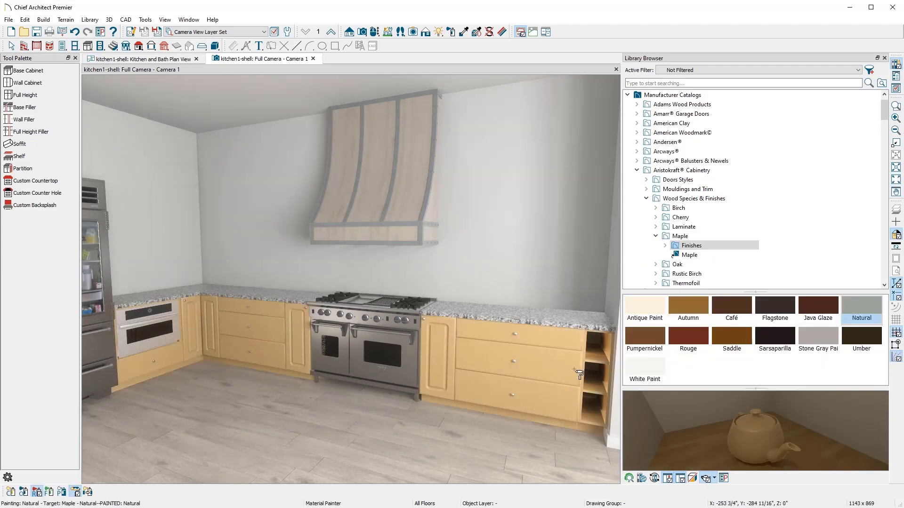
click(637, 169)
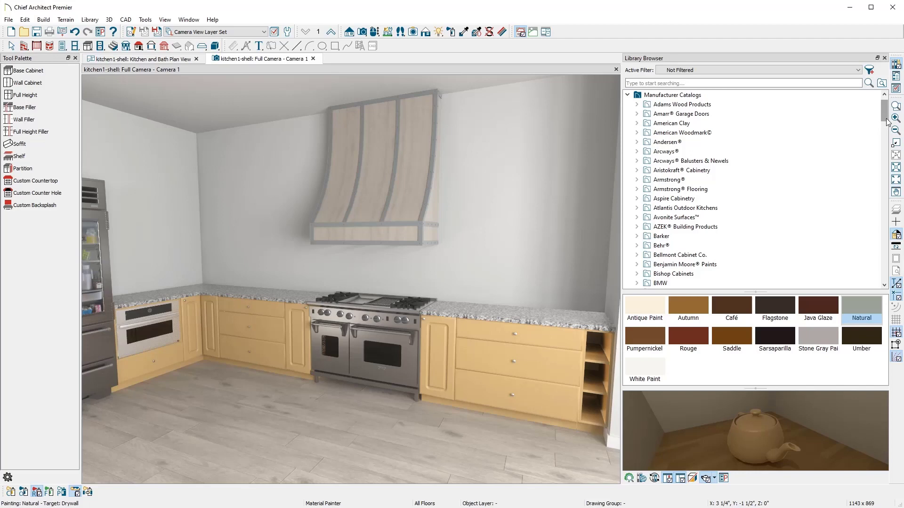
- Repaint the lower cabinets with Benjamin Moore Affinity Frostine white in replace mode
drag(885, 111, 885, 122)
click(637, 170)
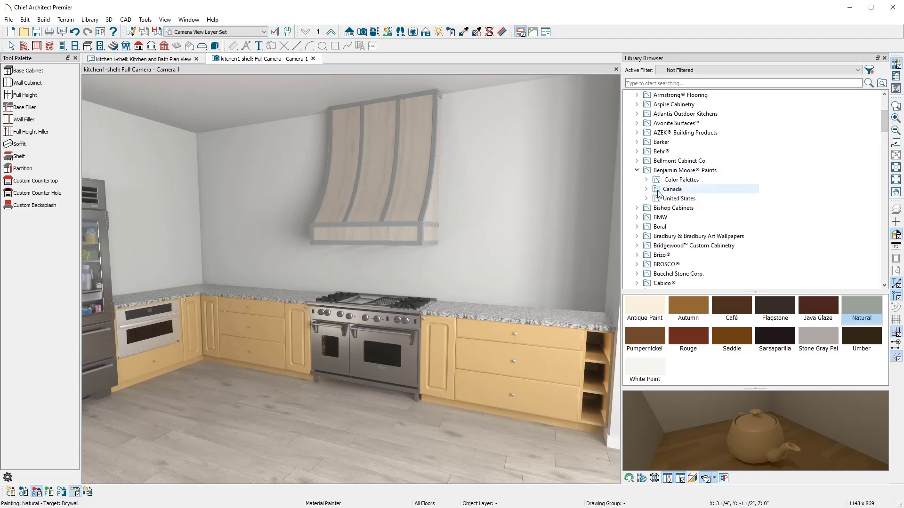
double_click(679, 198)
click(704, 207)
click(629, 301)
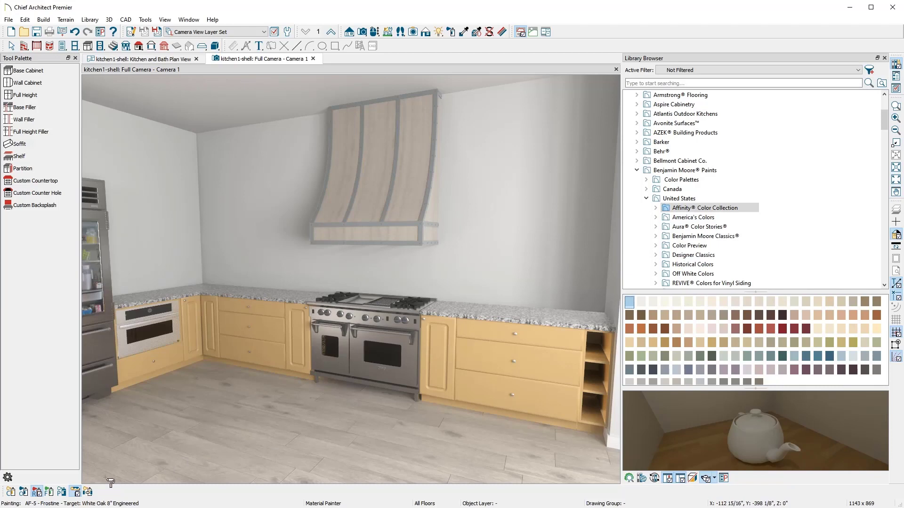
click(75, 492)
click(486, 361)
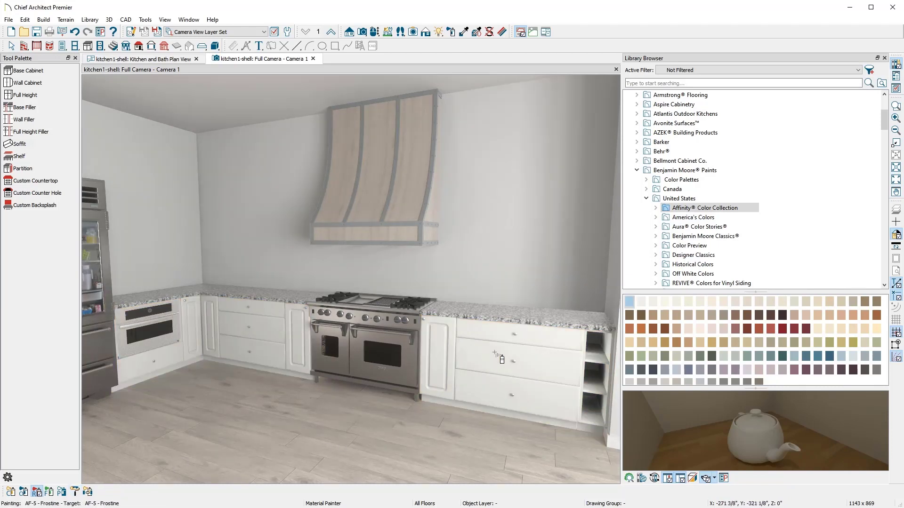
- Paint the right-hand countertop with Cambria Marwell and close the Library Browser
click(637, 170)
scroll(637, 172, down, 4)
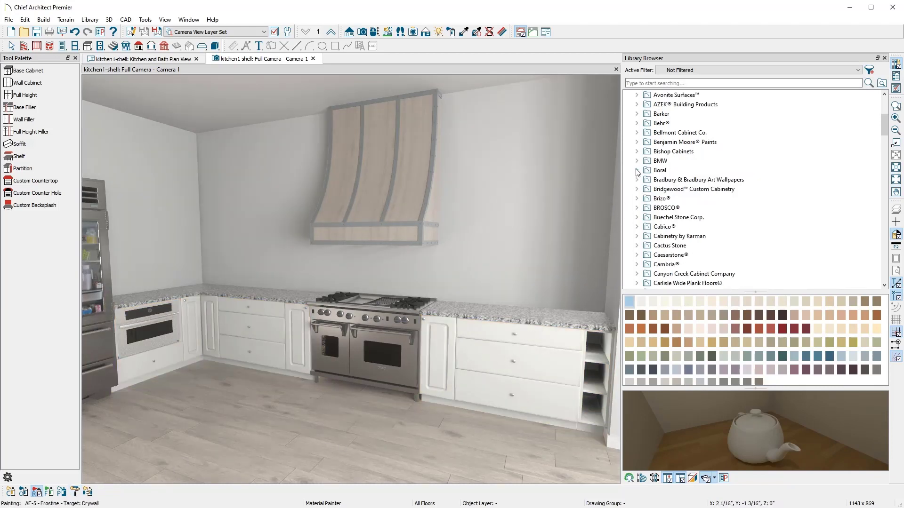
click(636, 180)
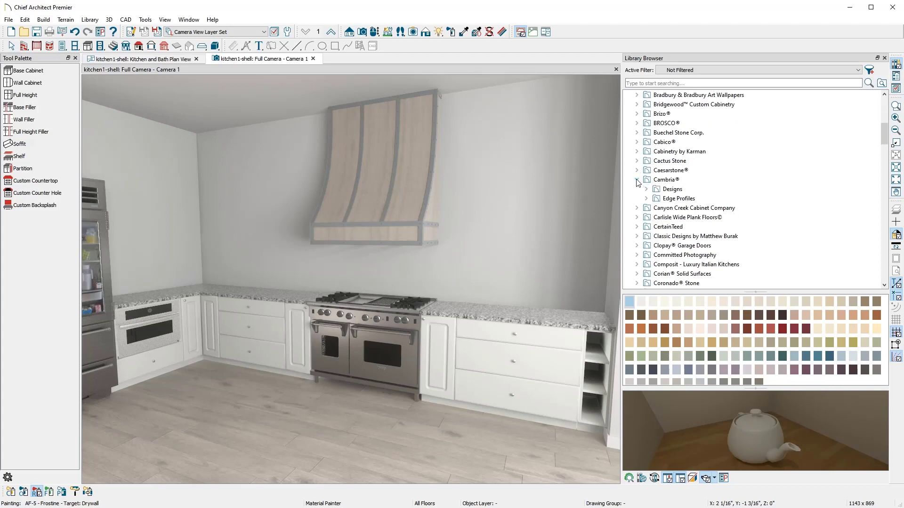
click(672, 189)
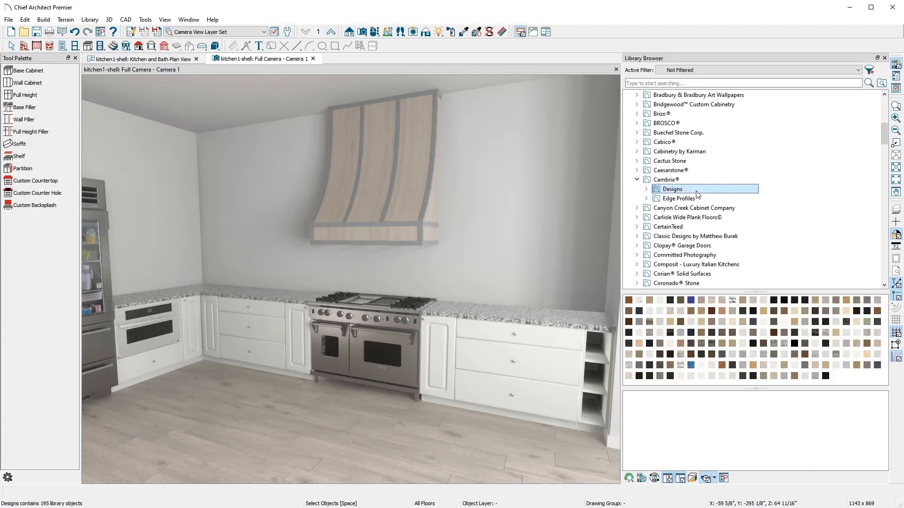
click(772, 343)
click(596, 327)
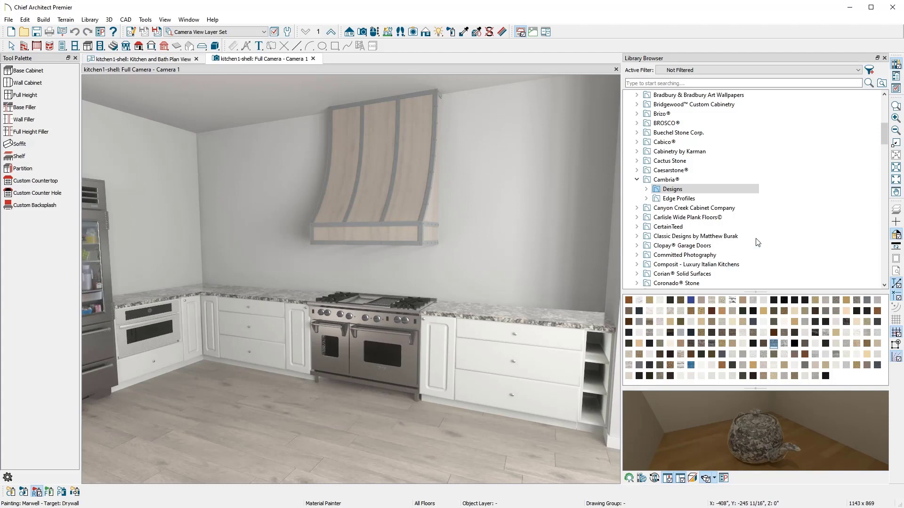
click(884, 58)
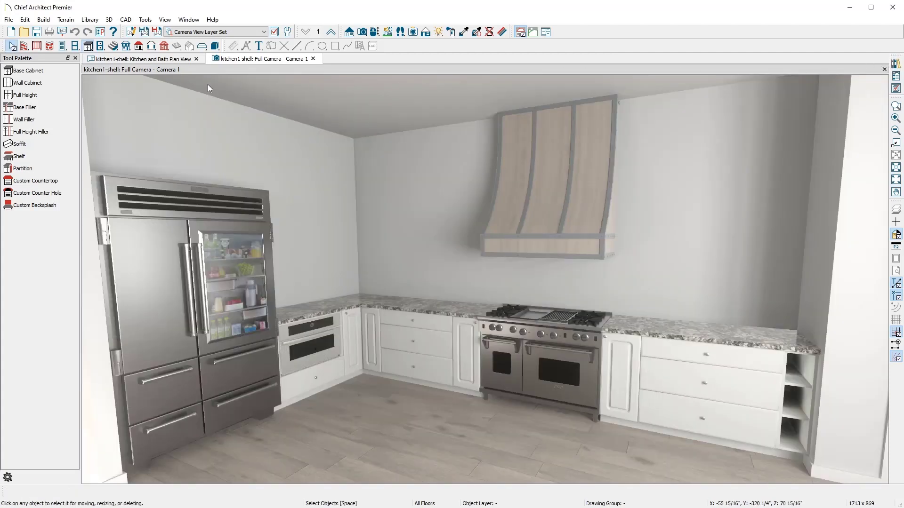
- Place a 24" wall cabinet beside the hood and stretch its top up to 54" tall
click(28, 83)
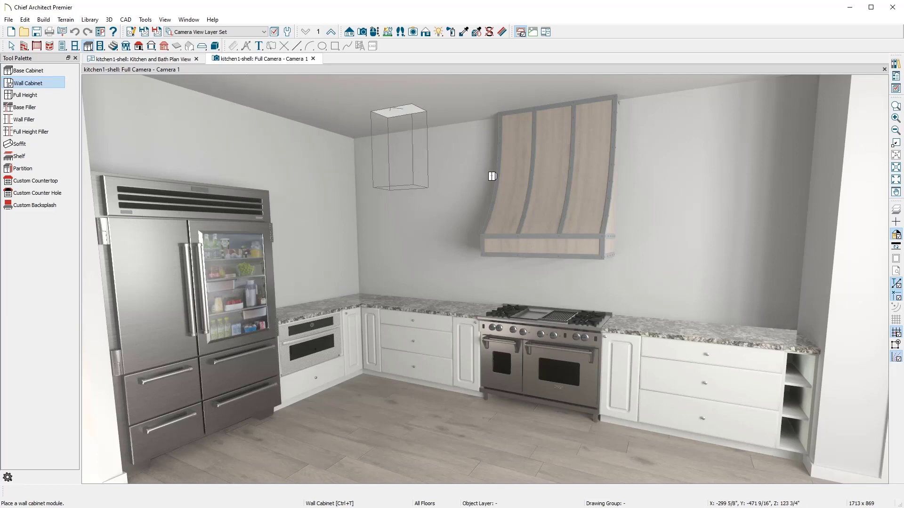
click(672, 207)
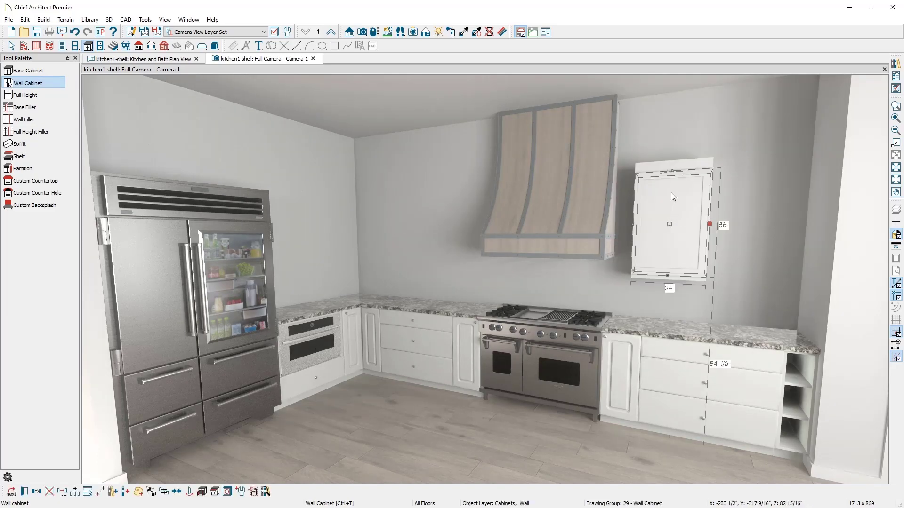
drag(672, 173, 673, 117)
- Set the wall cabinet's width to 25"
double_click(673, 119)
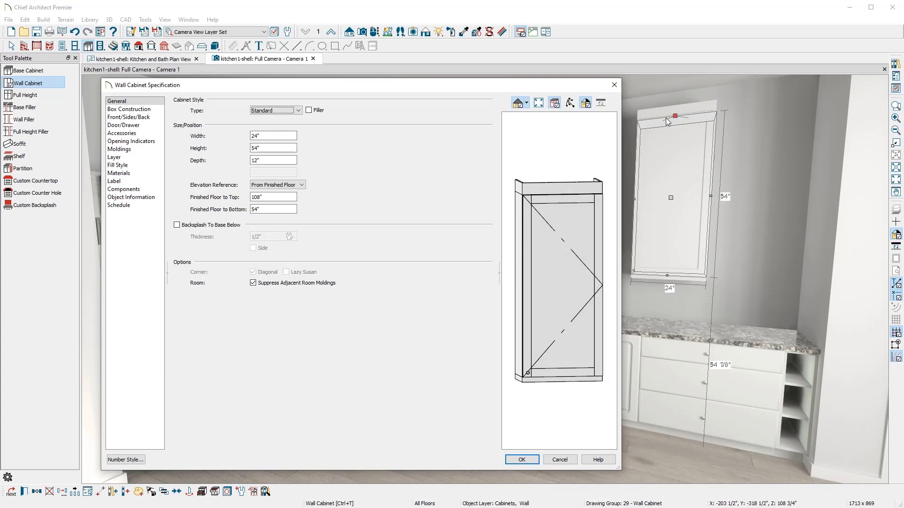
double_click(276, 135)
text(25)
key(Tab)
- Split the front horizontally, making the top item a top-hinged door 14 7/8" high
click(543, 244)
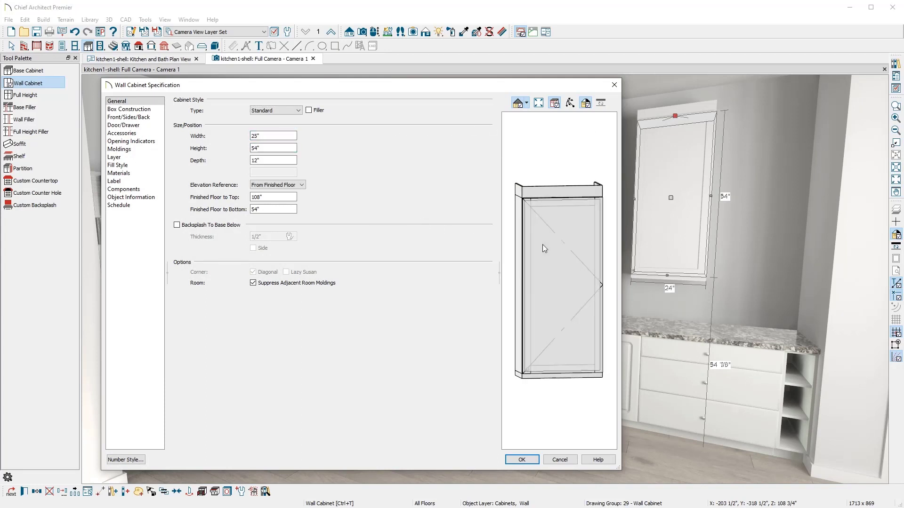
click(484, 233)
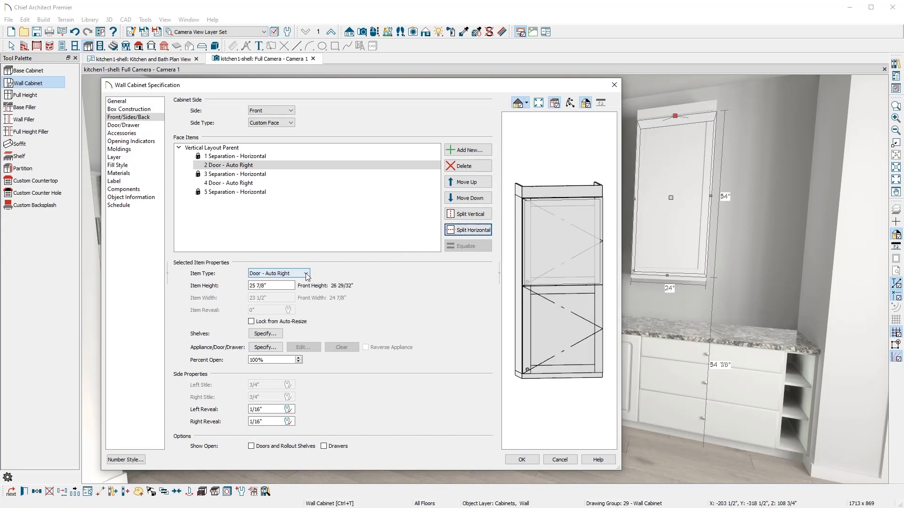
click(278, 274)
click(302, 338)
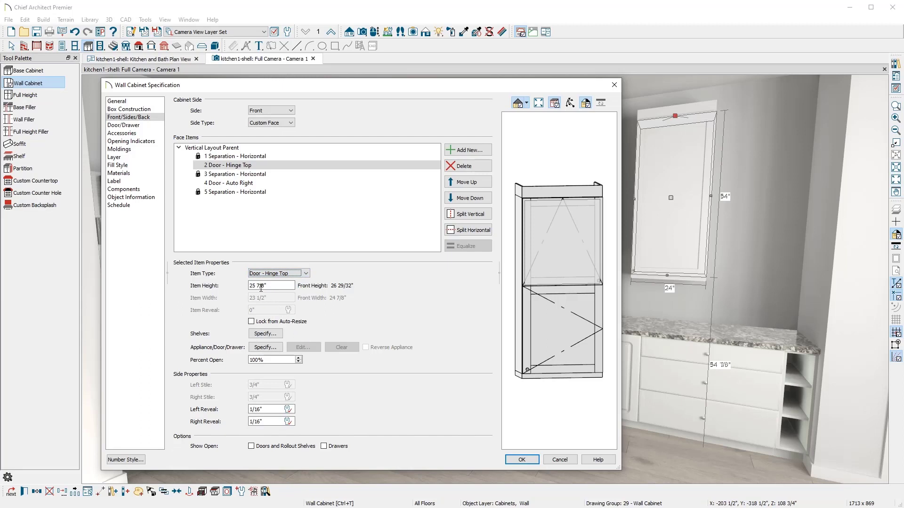
drag(258, 286, 246, 289)
text(14)
key(Tab)
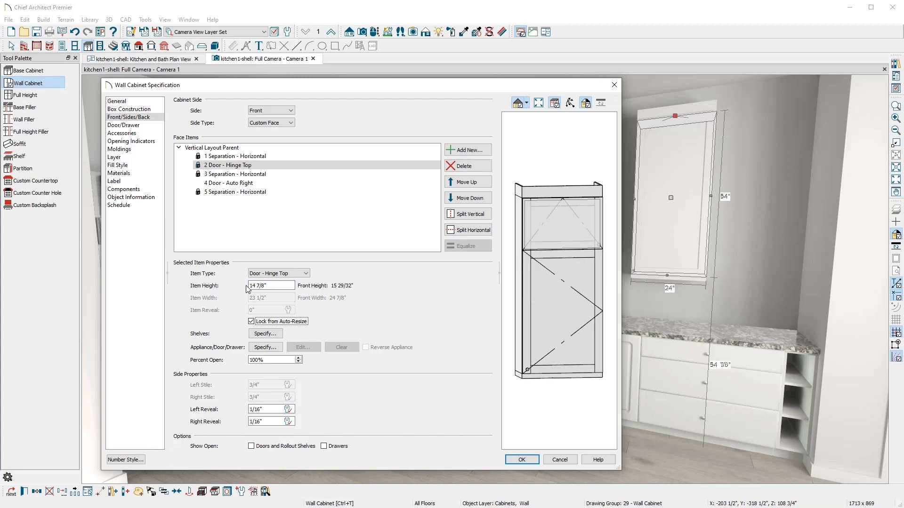
- Make the top door a glass slab door with a horizontal medium pull, 0" in from edge
click(261, 348)
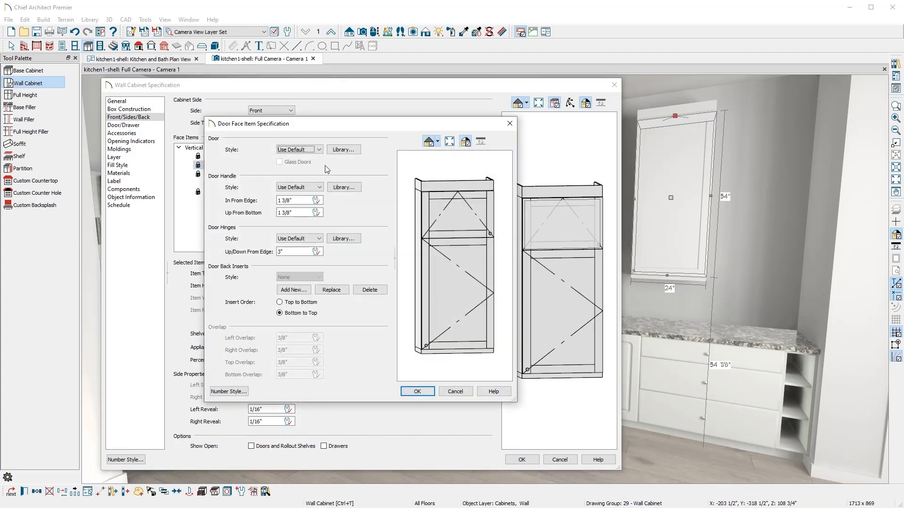
click(319, 149)
click(318, 165)
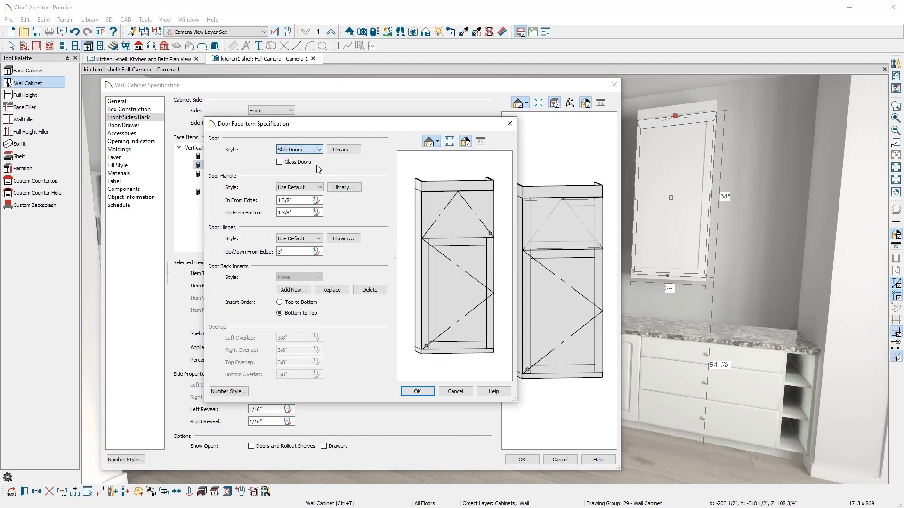
click(280, 162)
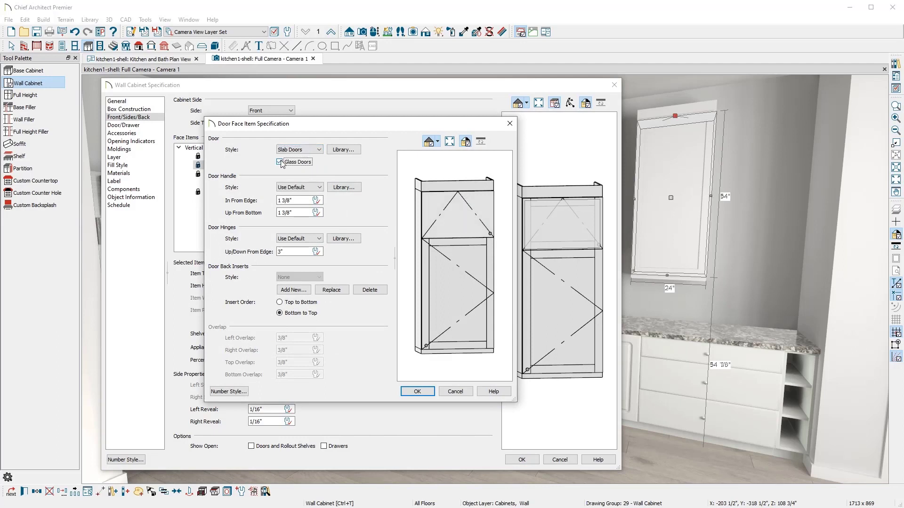
click(343, 187)
click(385, 228)
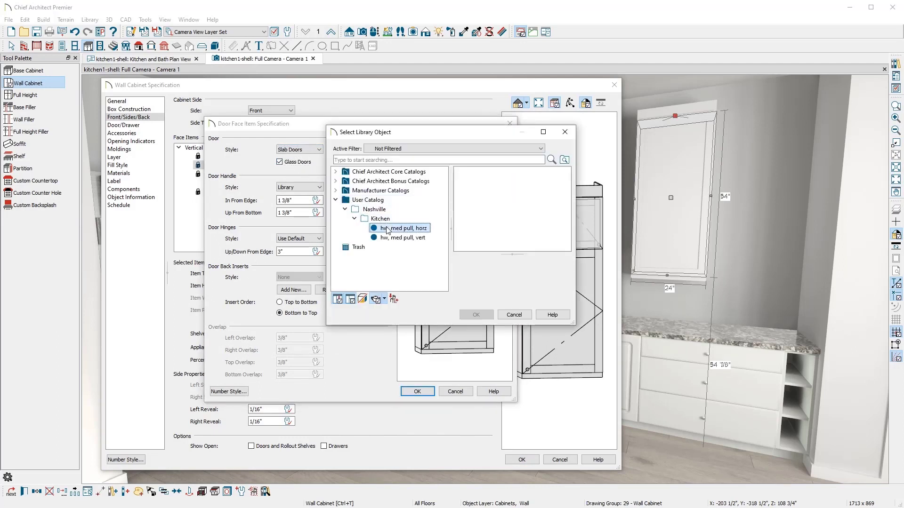
click(475, 314)
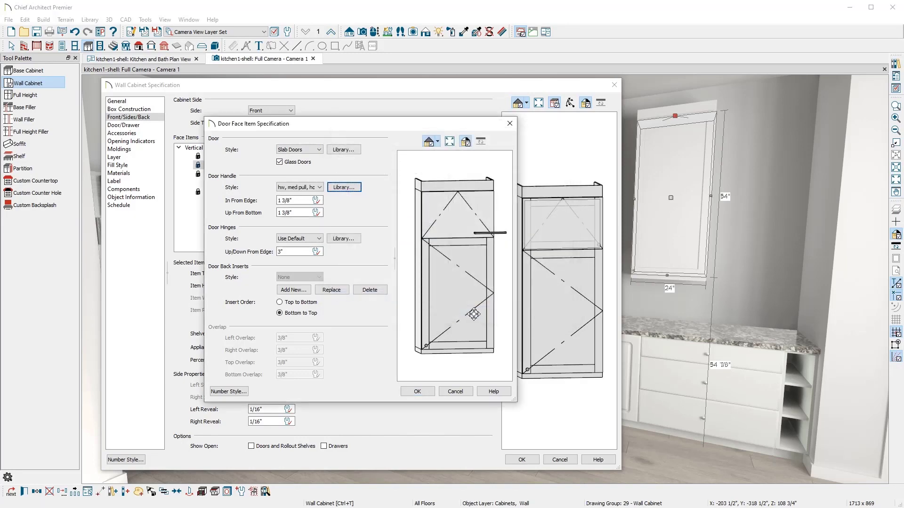
double_click(293, 200)
text(0)
key(Tab)
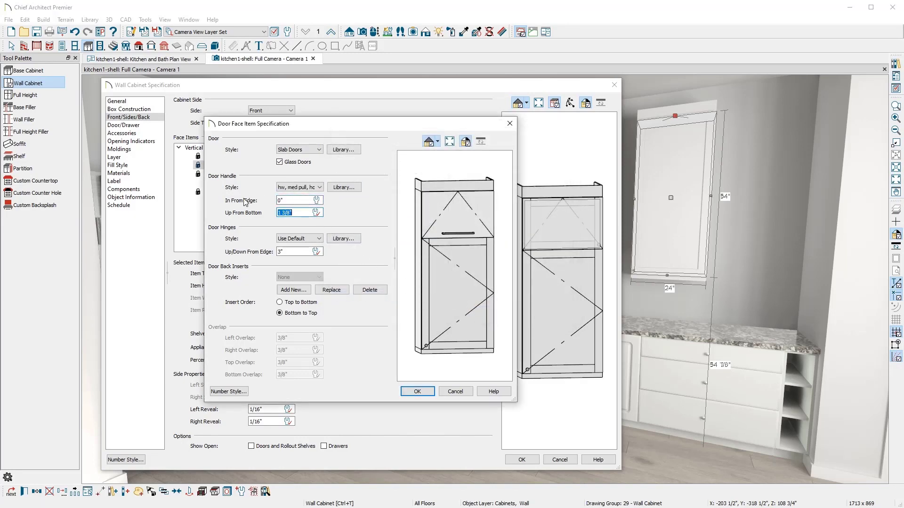
click(417, 391)
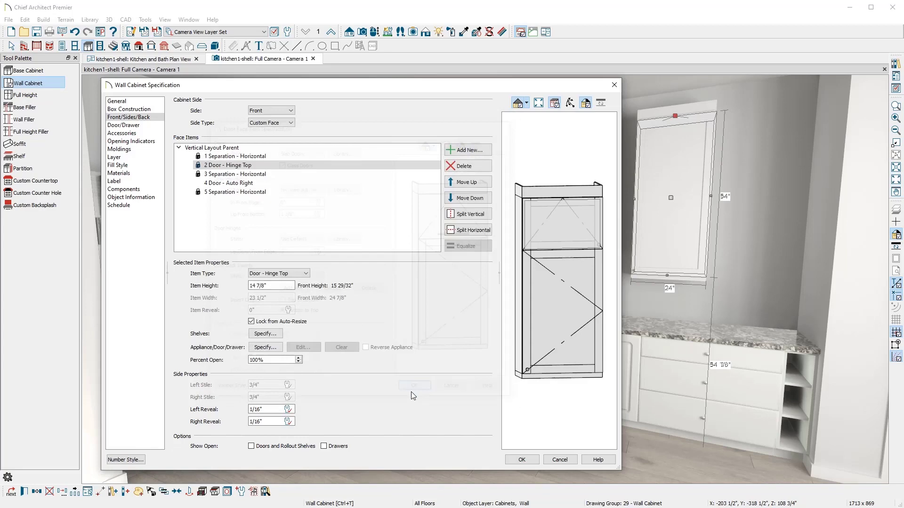
- Set the cabinet's doors to Slab Doors with the vertical medium pull handle
click(157, 126)
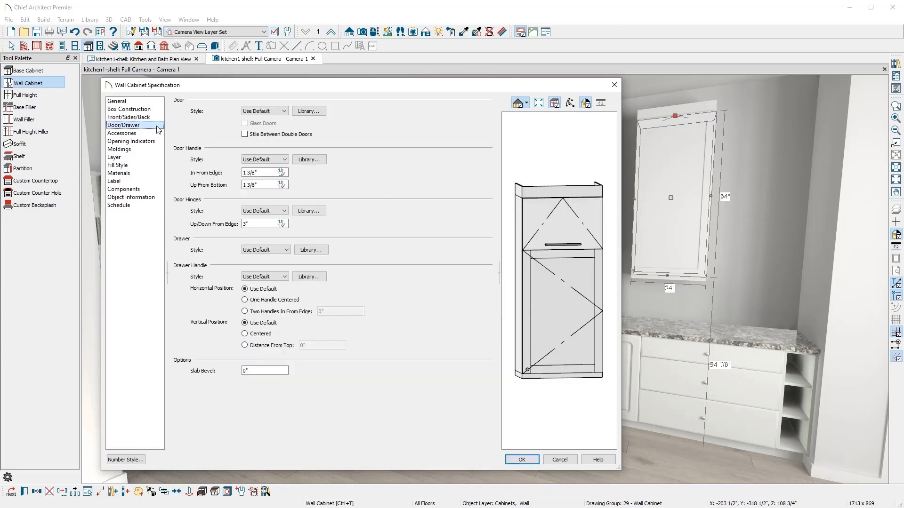
click(284, 112)
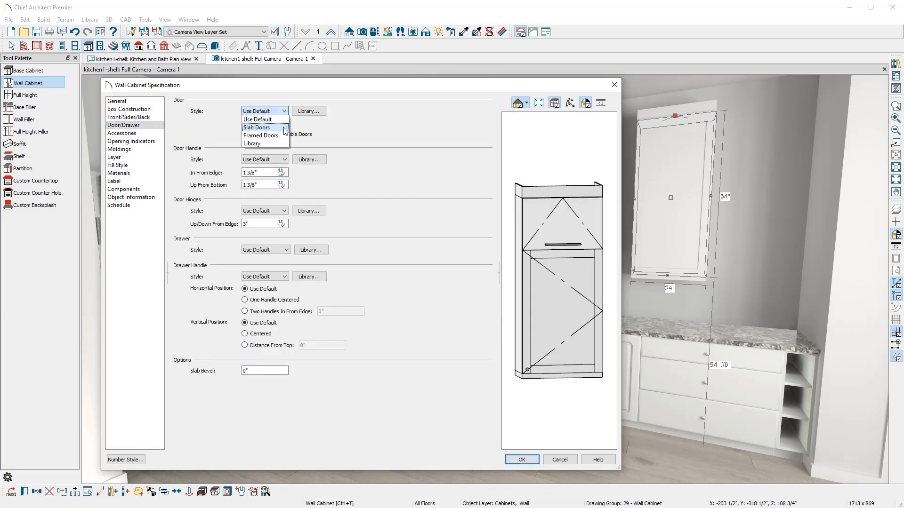
click(284, 124)
click(306, 160)
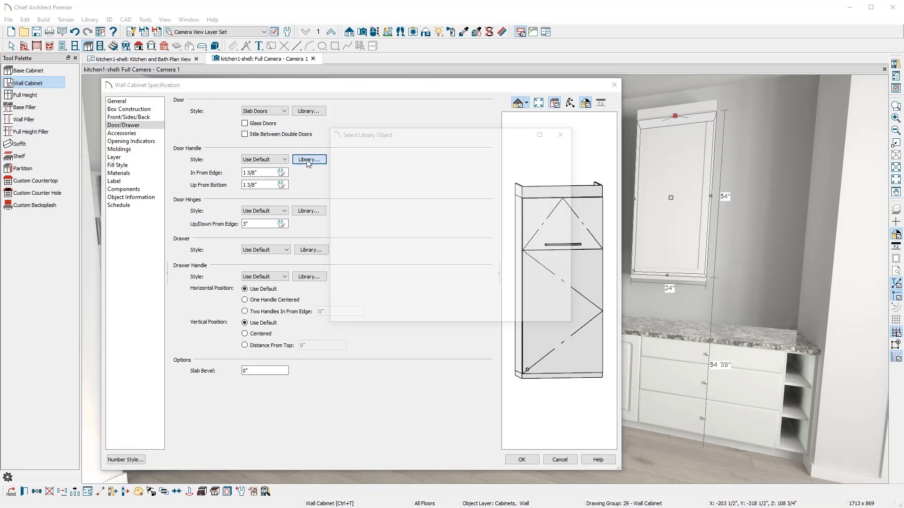
click(396, 239)
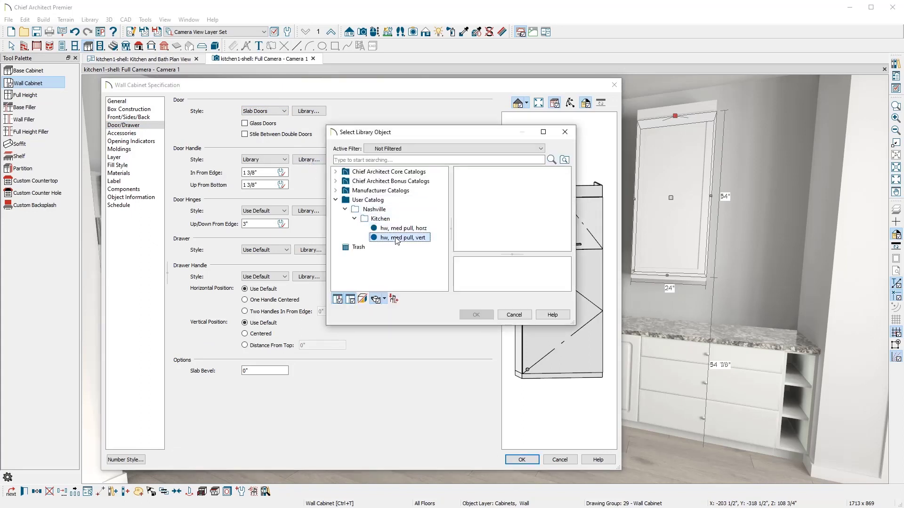
click(485, 318)
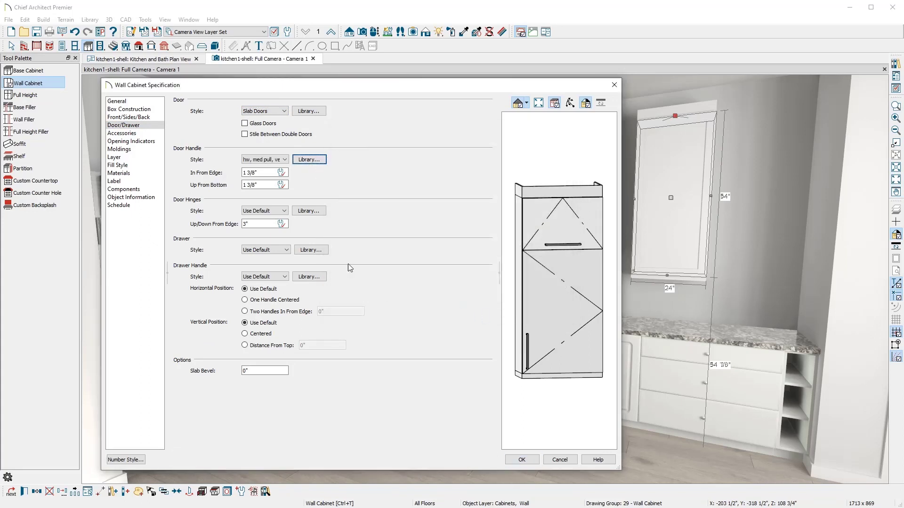
click(149, 151)
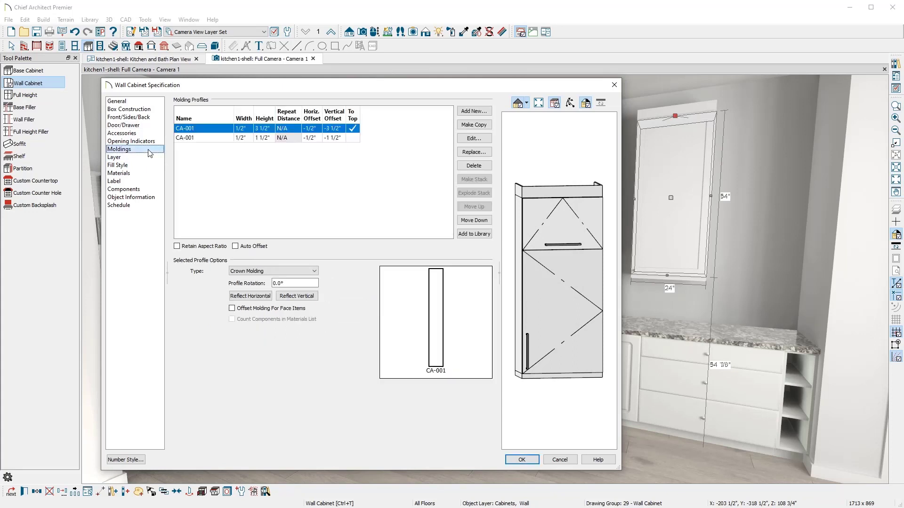
- Try the first CA-001 molding at 6" tall with -6" vertical offset, offset past face items
click(272, 129)
text(6)
click(338, 130)
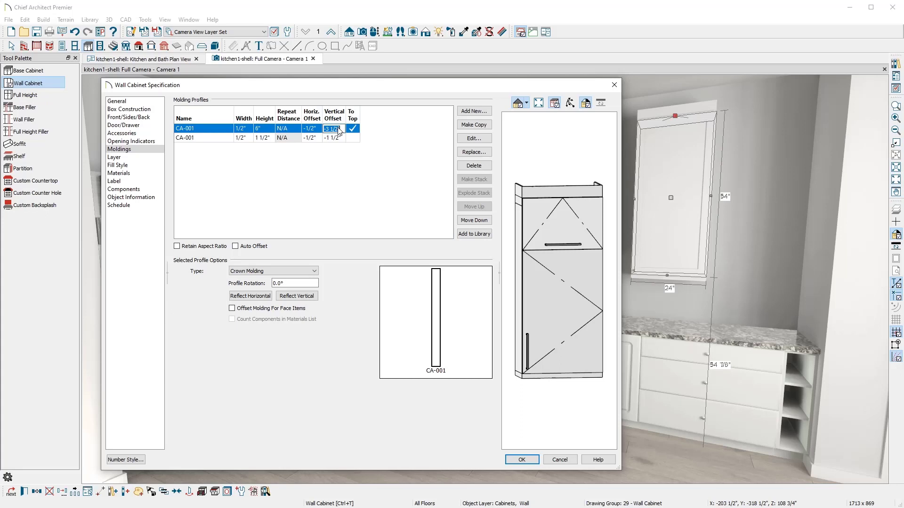
text(-6)
key(Return)
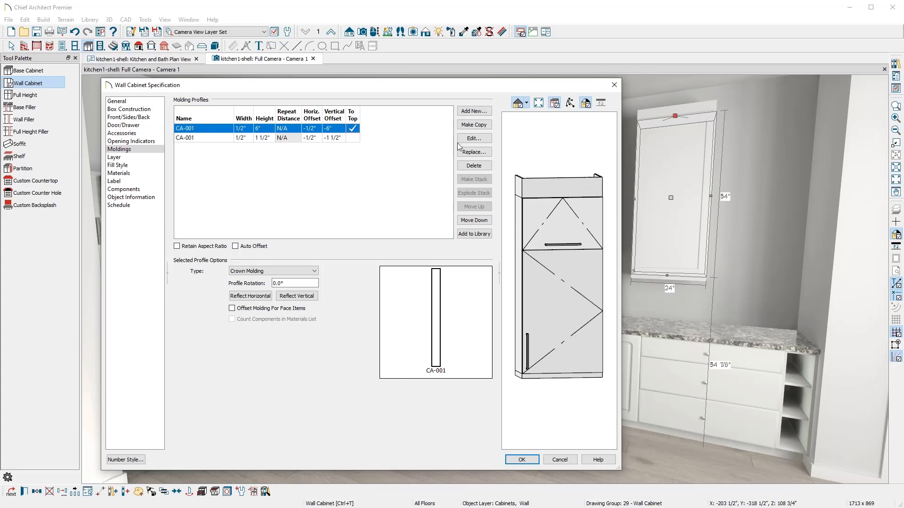
click(569, 103)
drag(548, 139, 597, 187)
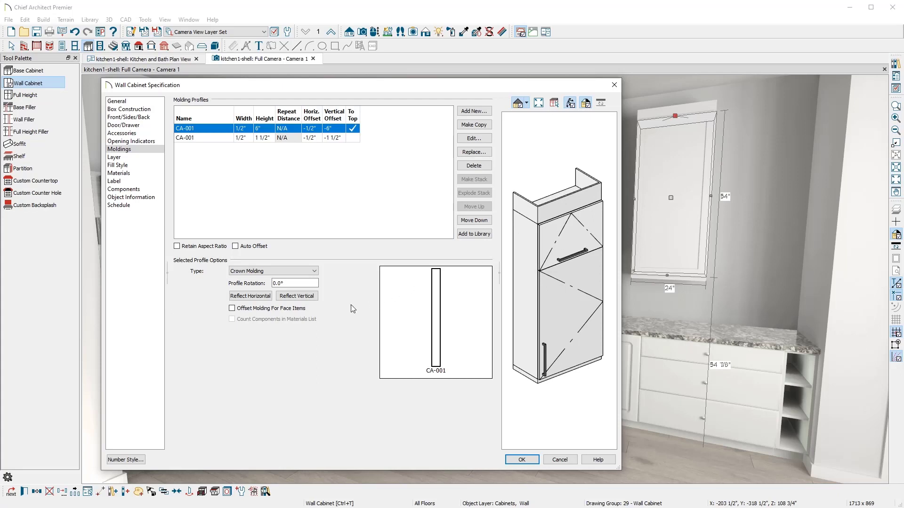
click(231, 309)
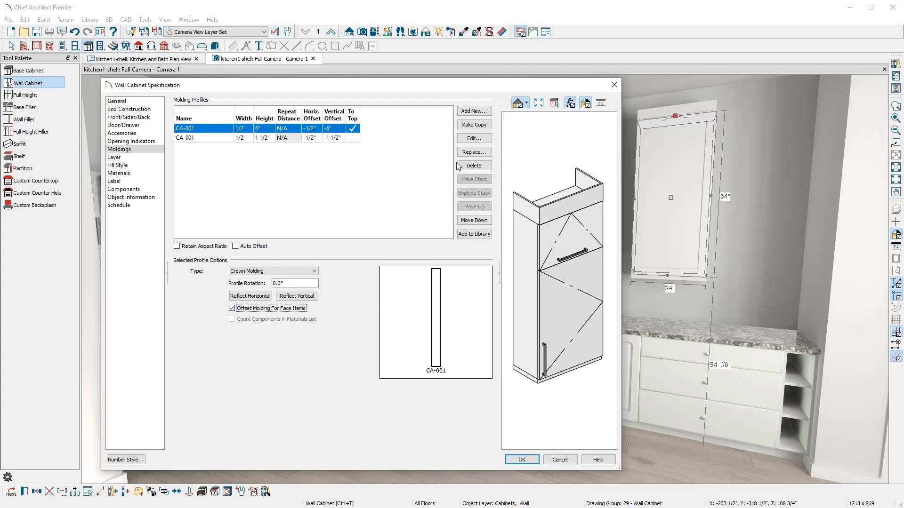
- Duplicate the CA-001 molding and size the first 3/4" x 5 5/8", offsets 0" and -11 5/8"
click(474, 124)
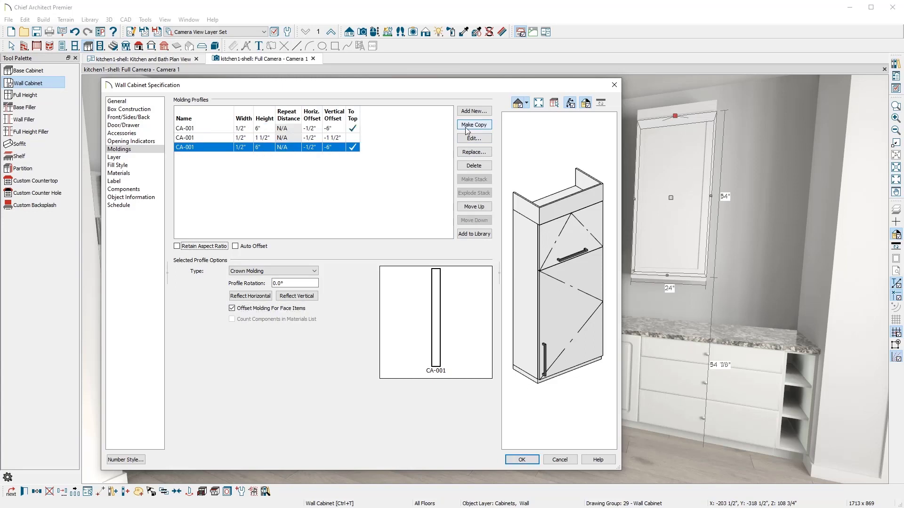
click(241, 131)
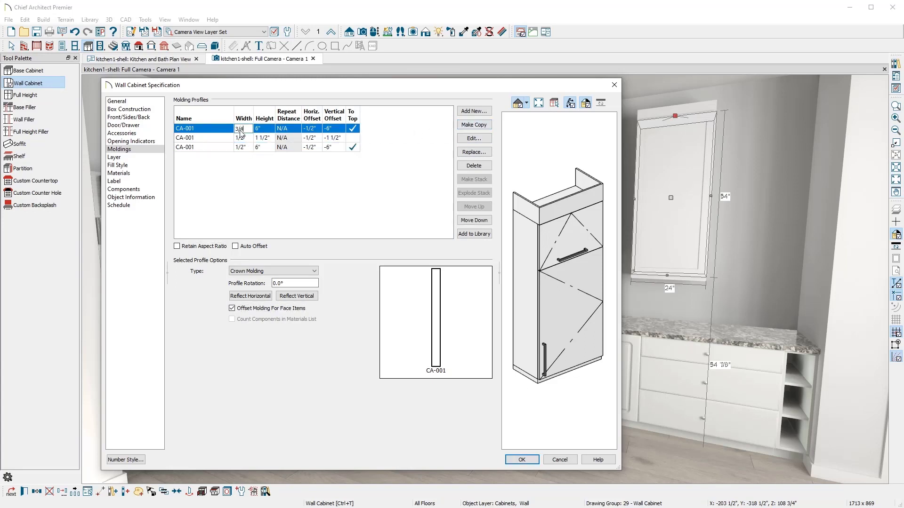
text(3/4)
key(Tab)
text(5 5/8)
key(Return)
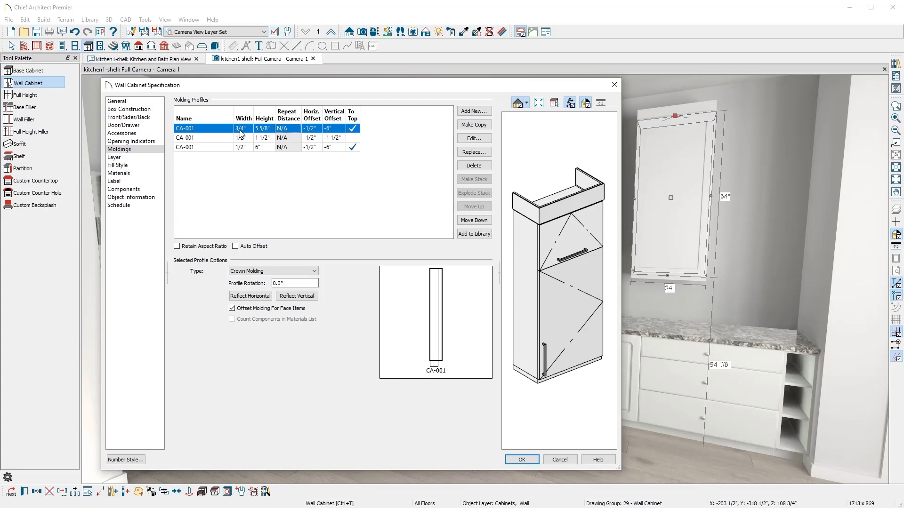
click(310, 131)
text(0)
key(Tab)
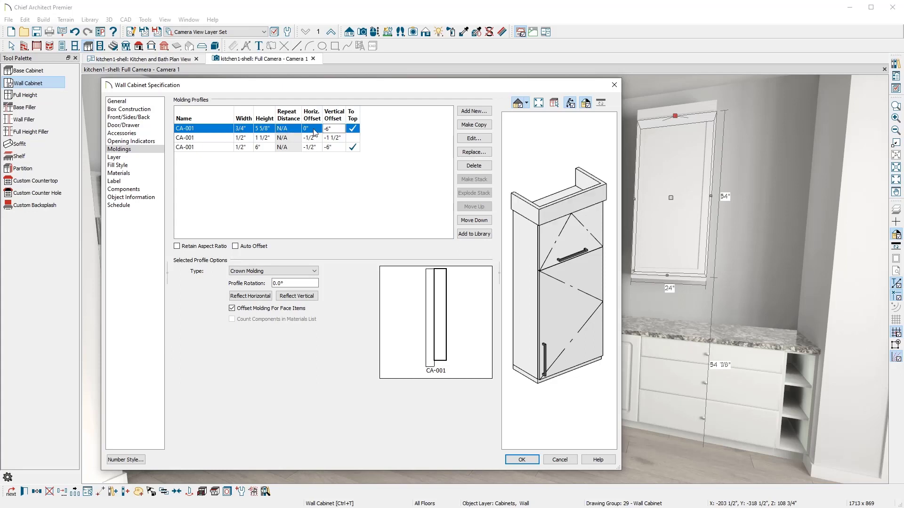
text(-11 5/8)
key(Return)
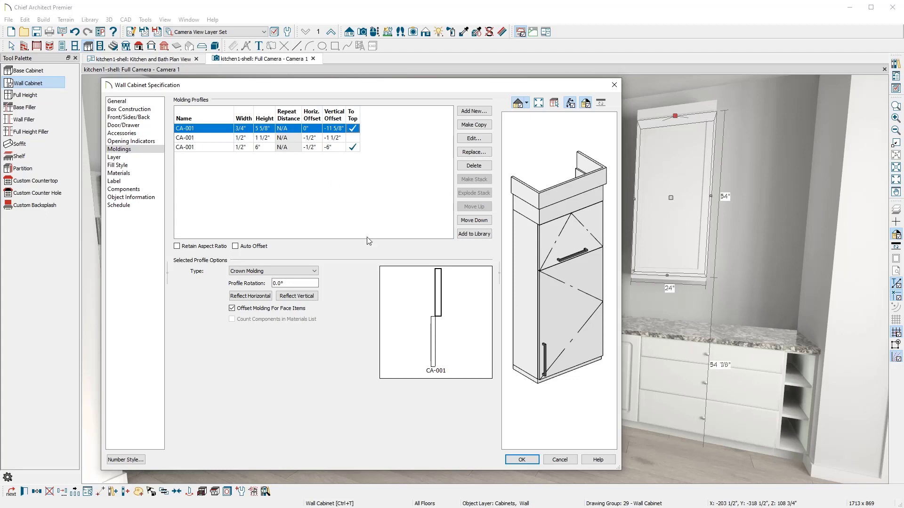
- Copy the hood's Oak - Quartersawn White - Stain2 onto the tall cabinet and set it as wall cabinet default
click(523, 460)
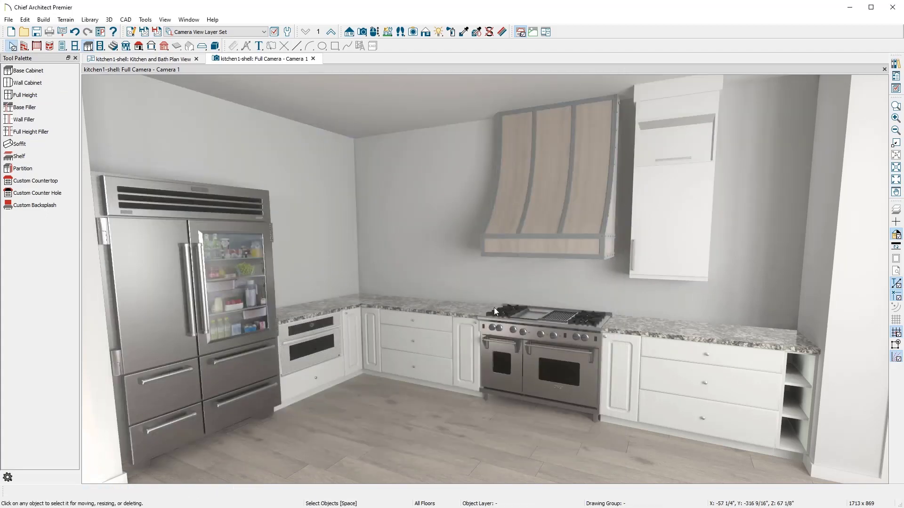
click(464, 32)
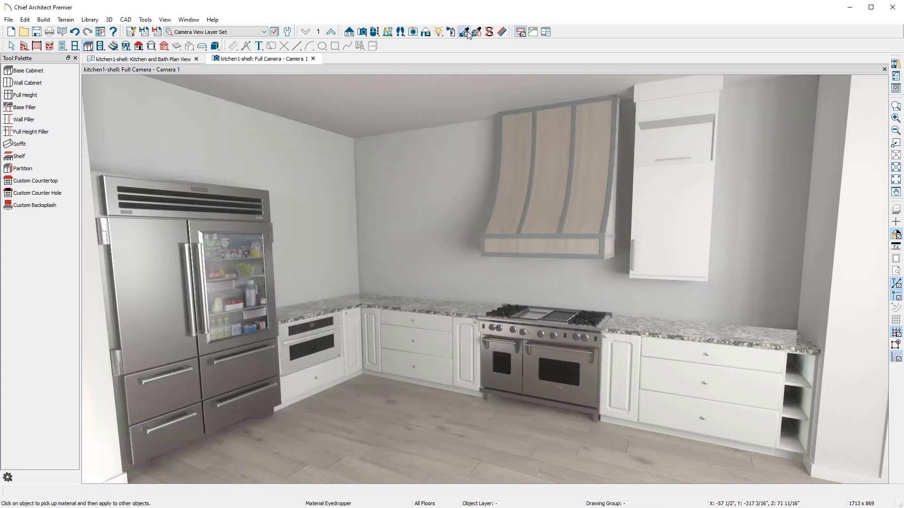
click(559, 140)
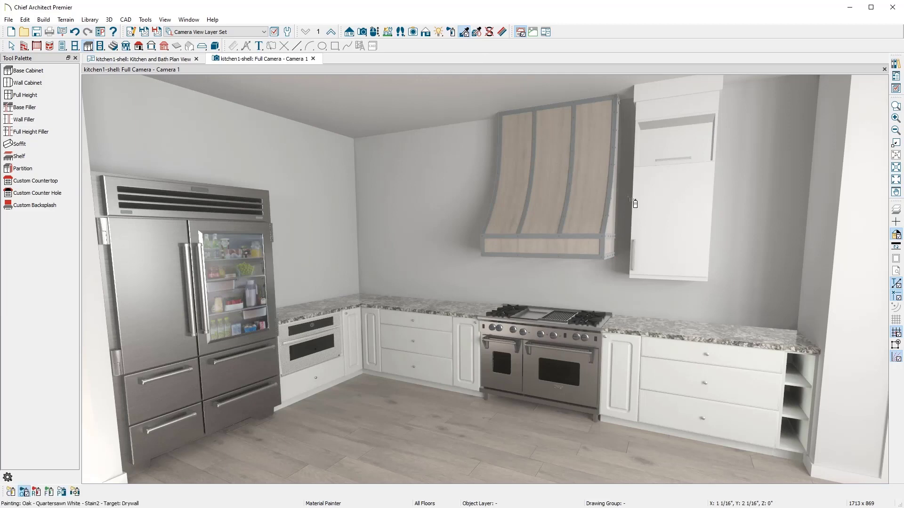
click(650, 211)
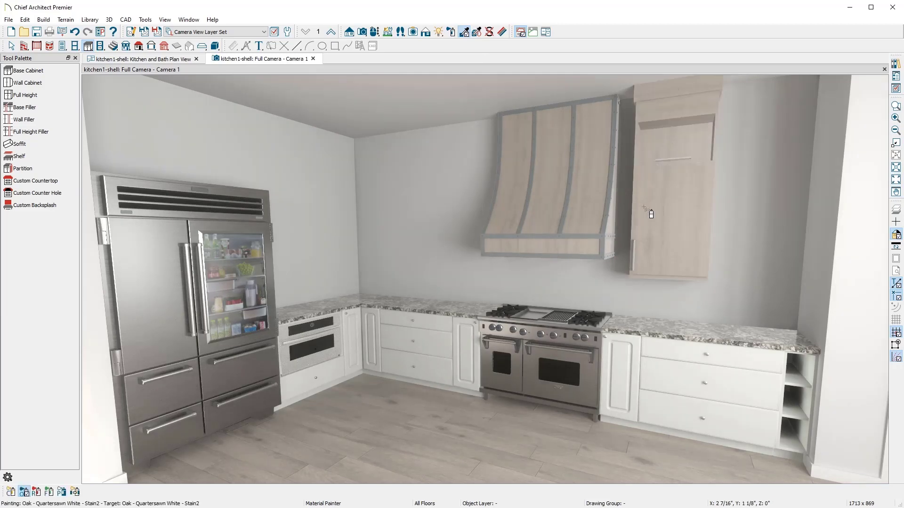
key(space)
click(644, 207)
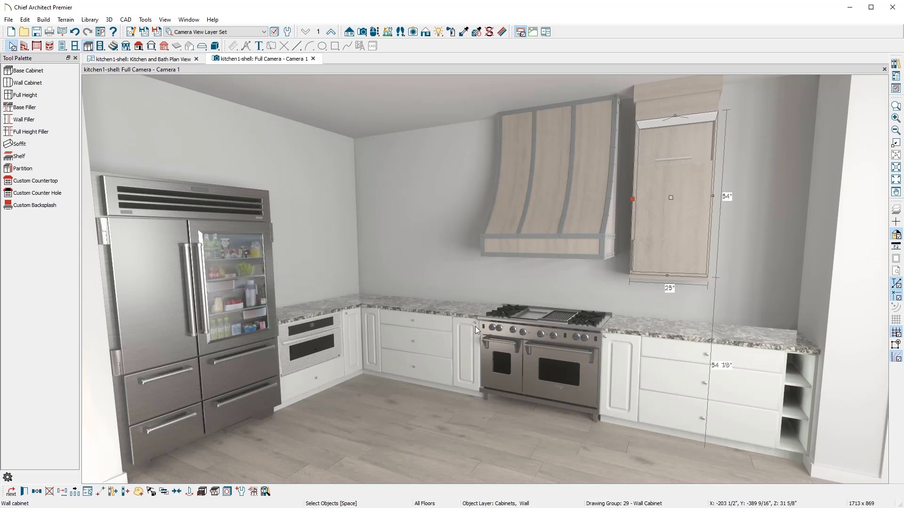
click(240, 492)
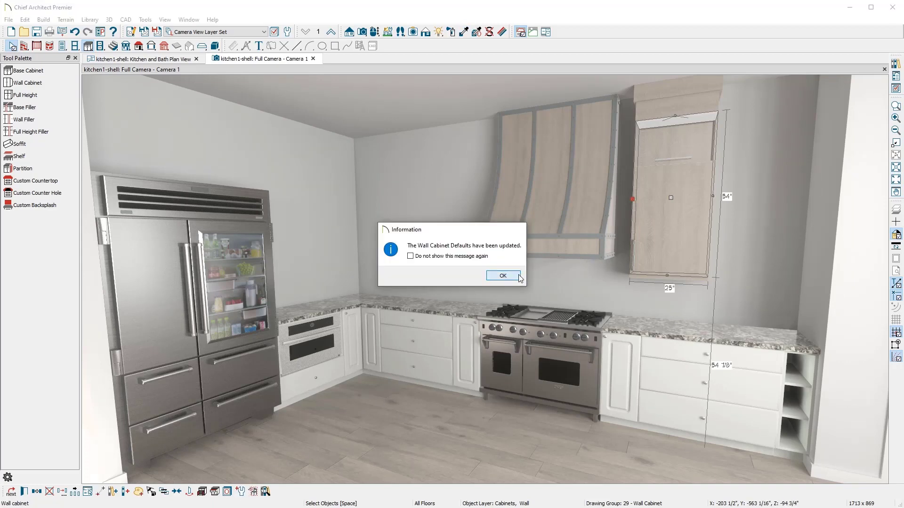
- Delete the sample cabinet and place a new oak wall cabinet in the right-wall corner
click(519, 275)
key(Delete)
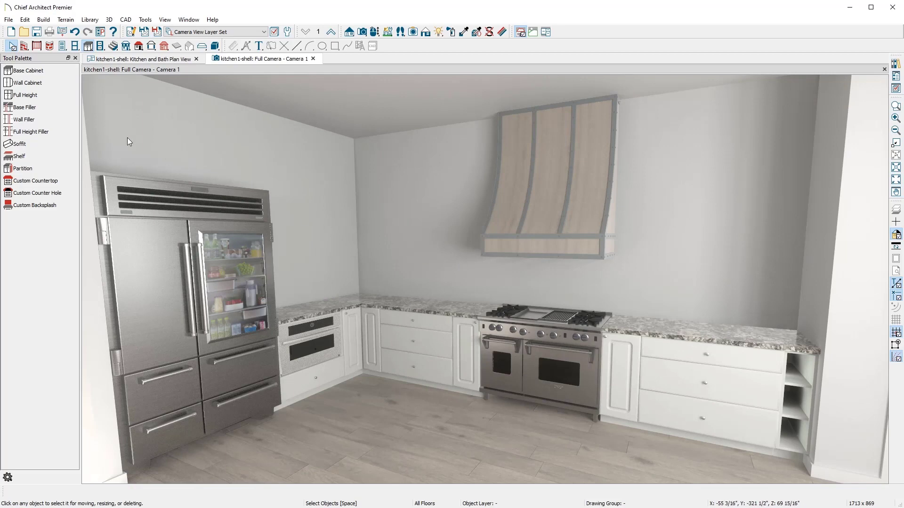
click(54, 83)
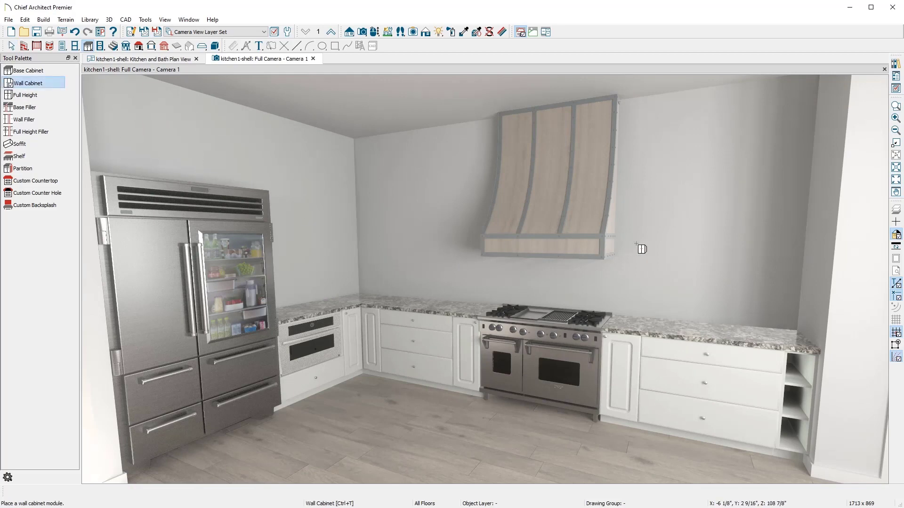
click(683, 250)
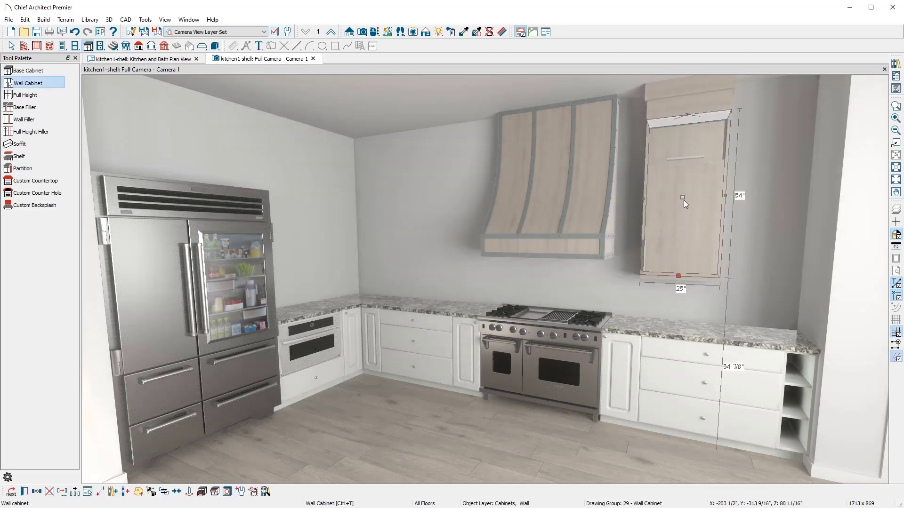
drag(683, 198, 766, 194)
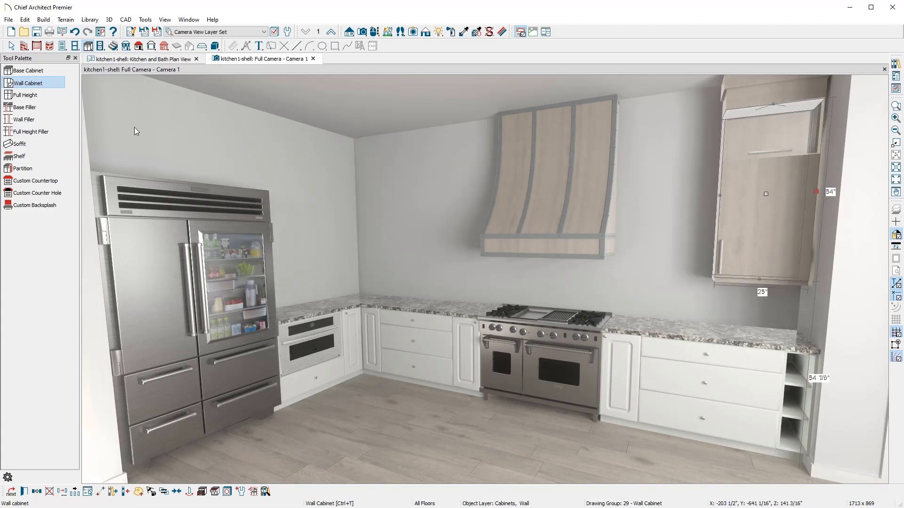
click(52, 119)
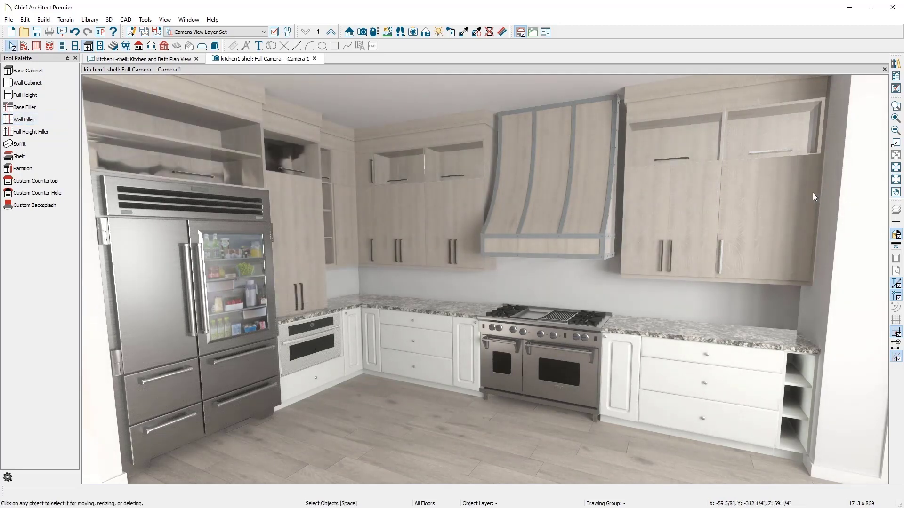
- Add a teal tile custom backsplash along the back wall and raise its top edge behind the hood
click(56, 206)
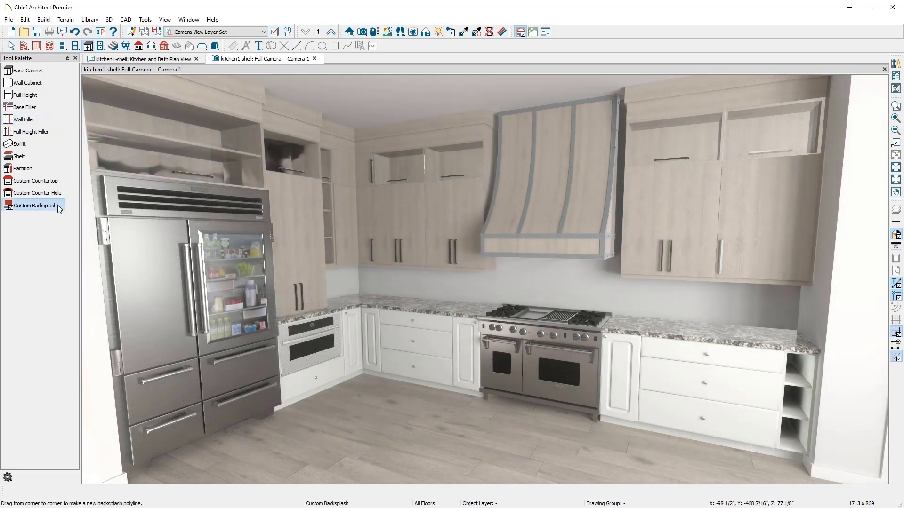
click(342, 282)
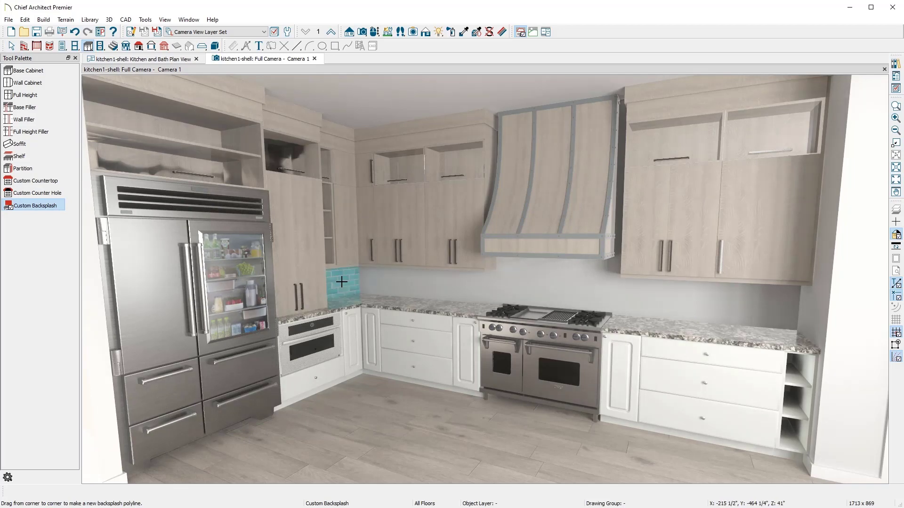
click(389, 281)
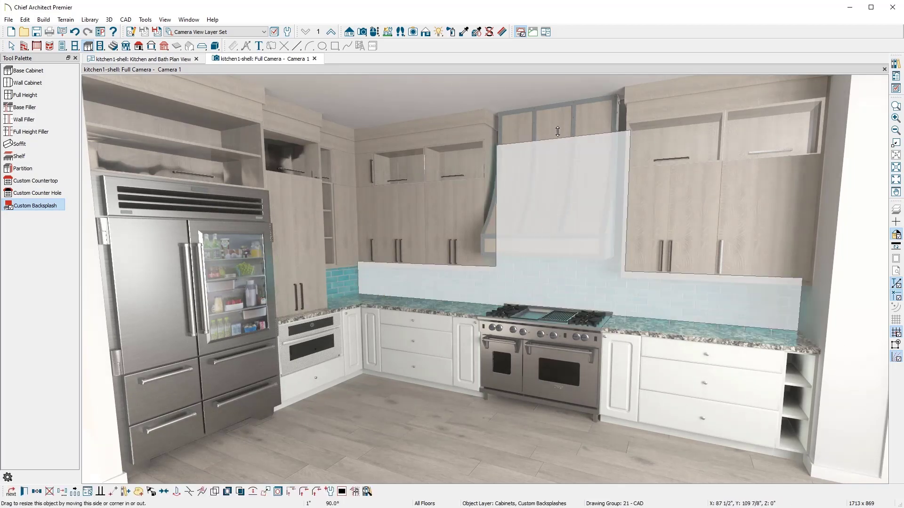
drag(557, 138, 558, 106)
key(space)
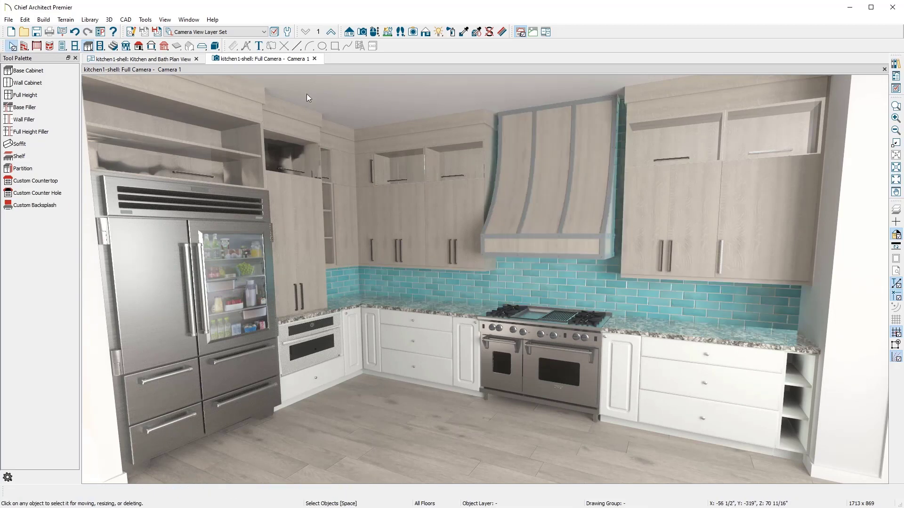
- Place a wall niche in the backsplash above the range and widen it under the hood
click(74, 46)
click(24, 133)
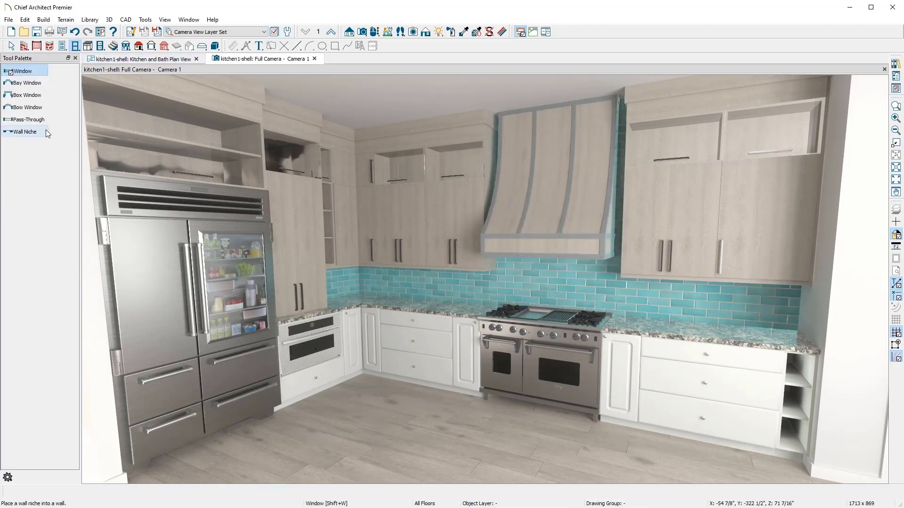
click(540, 277)
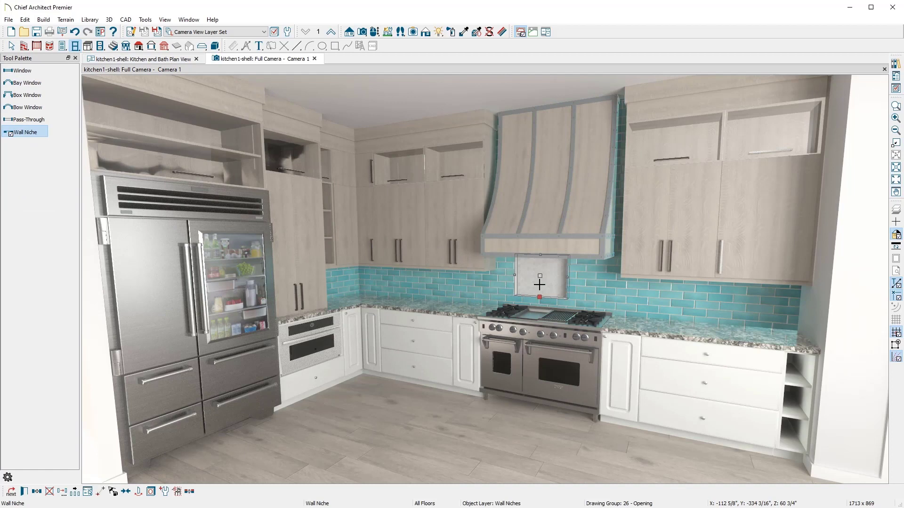
drag(566, 278, 604, 279)
key(space)
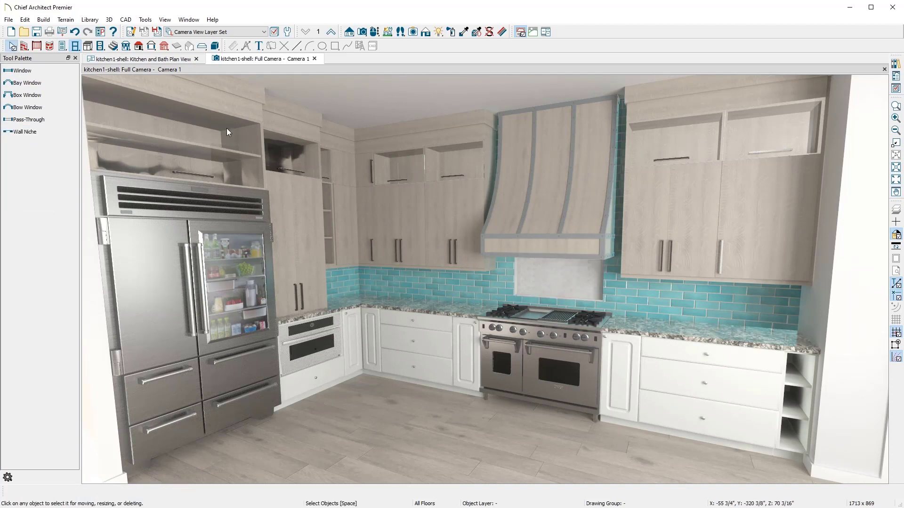
- Return to the Kitchen and Bath Plan View and pick the Wall Elevation tool
click(157, 58)
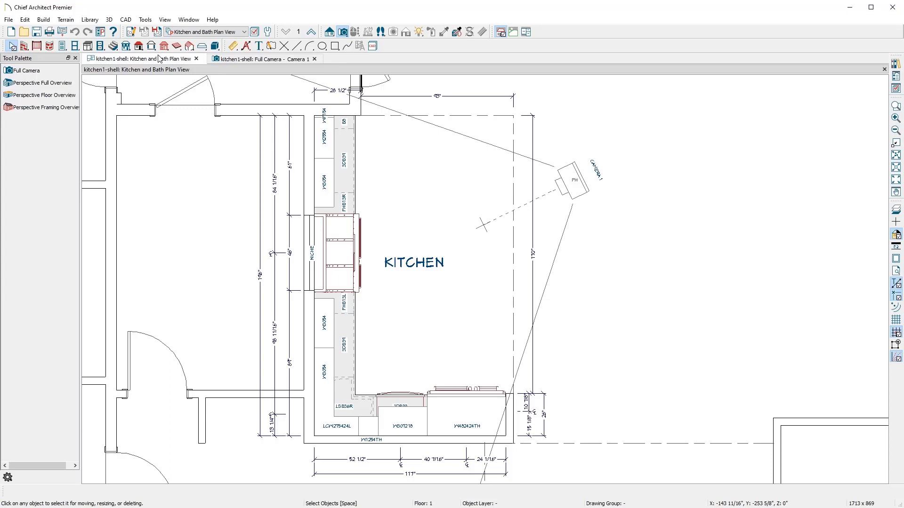
click(330, 32)
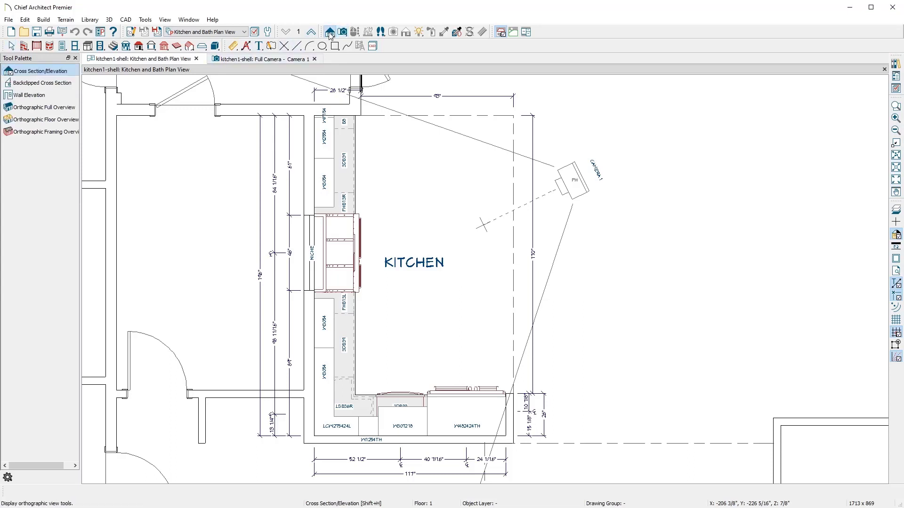
click(67, 96)
- Draw the elevation toward the range wall and apply NKBA Auto Elevation Dimensions to it
drag(405, 310, 253, 308)
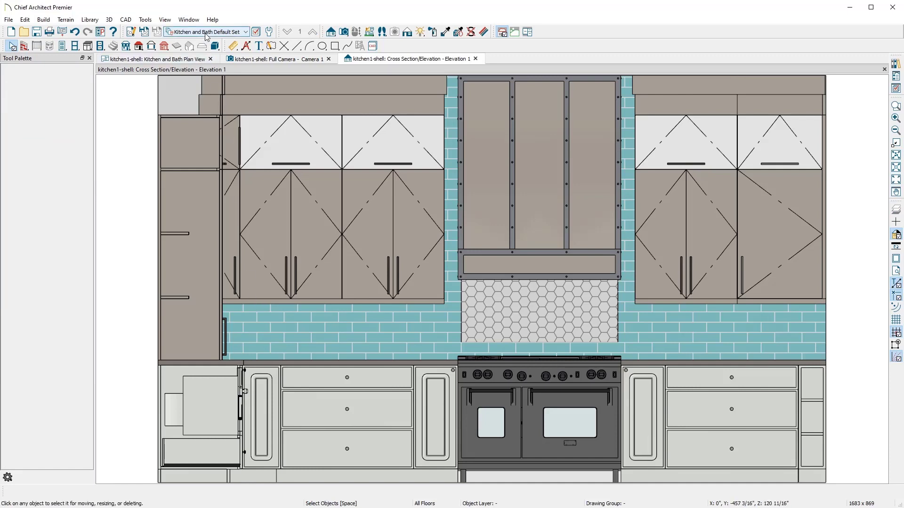
click(248, 48)
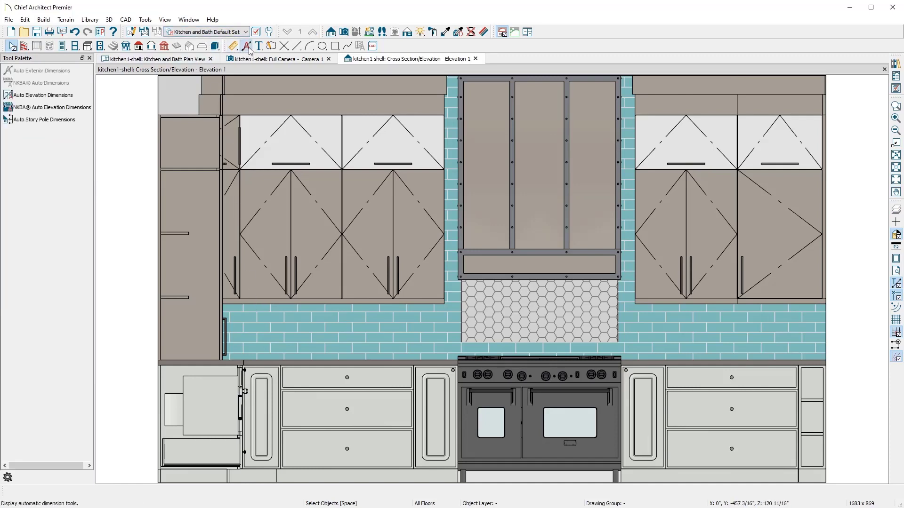
click(87, 111)
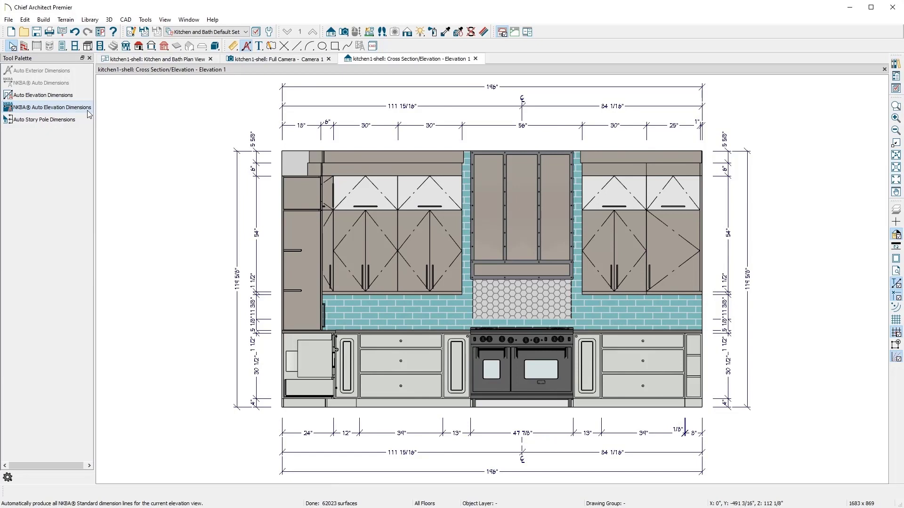
- Adjust a point on the bottom dimension line and apply the revised dimension layout
click(288, 434)
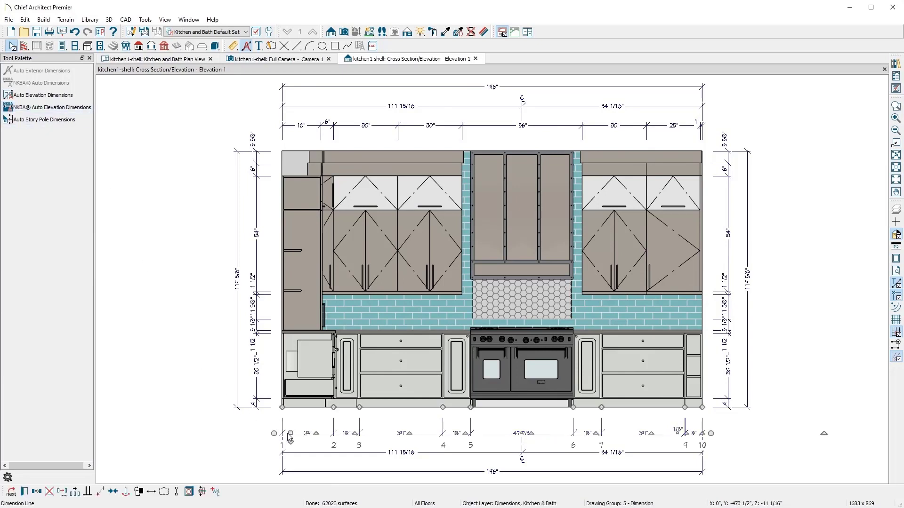
drag(307, 420, 340, 417)
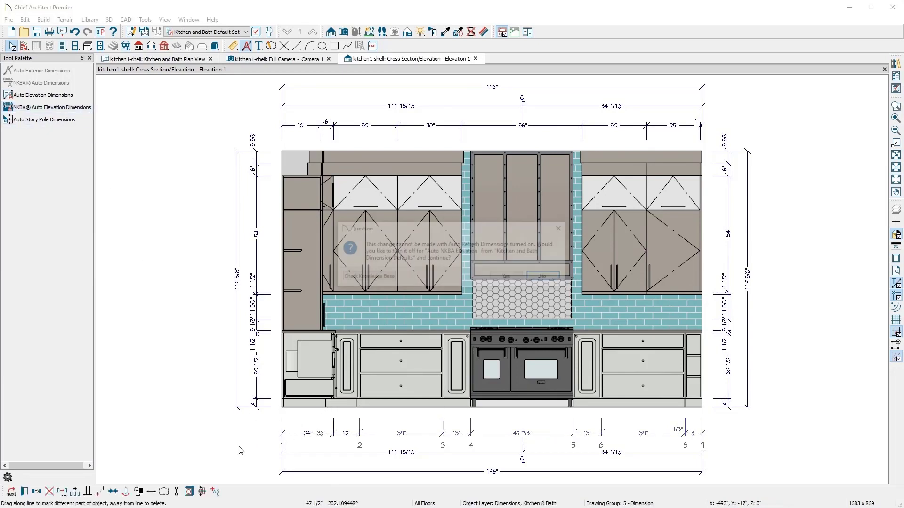
click(509, 277)
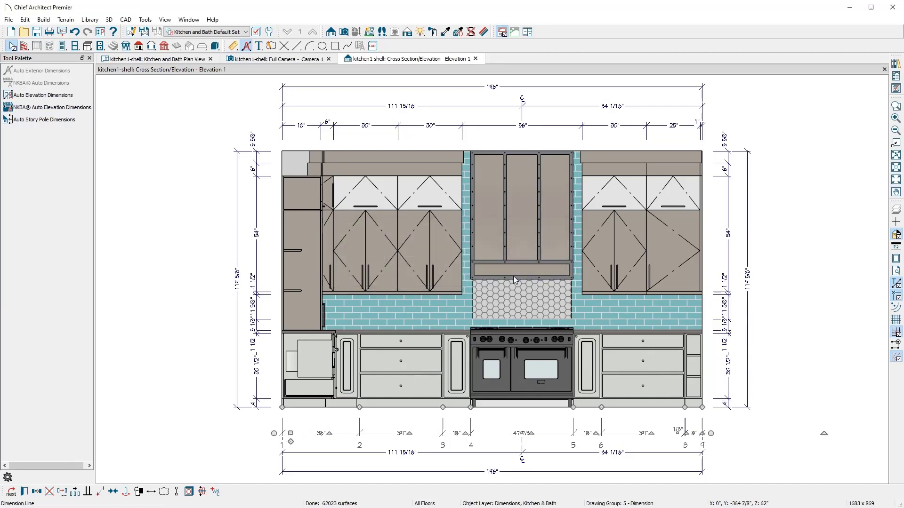
- Trim the left height dimension to 34 1/2", 19 1/2", 54" and 11 5/8" segments
click(255, 401)
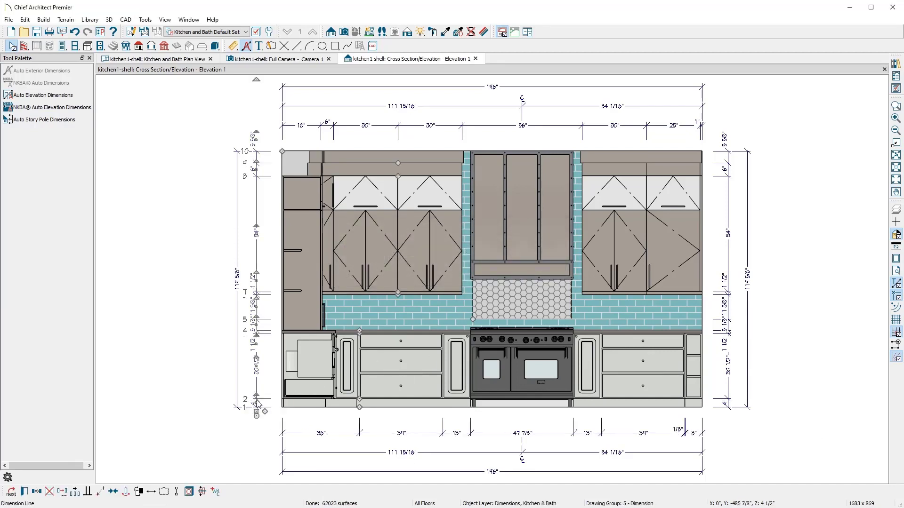
drag(359, 399, 359, 407)
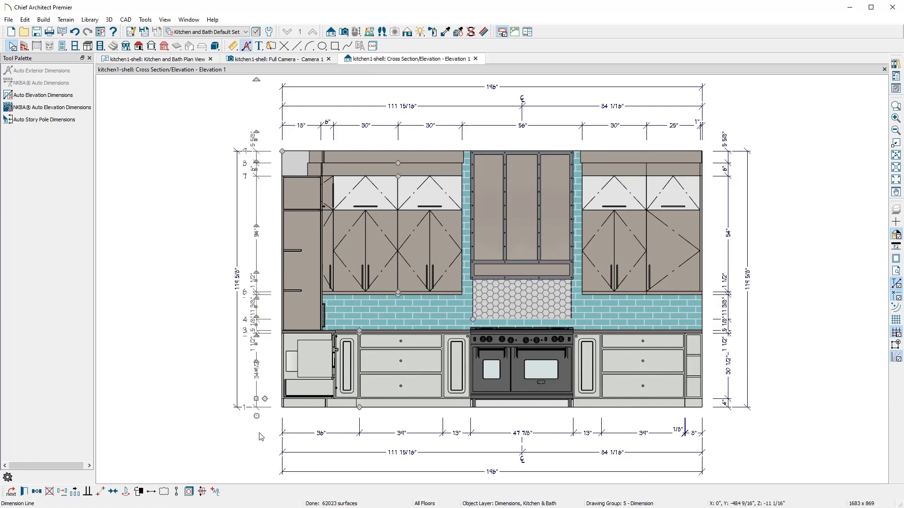
drag(359, 331, 359, 333)
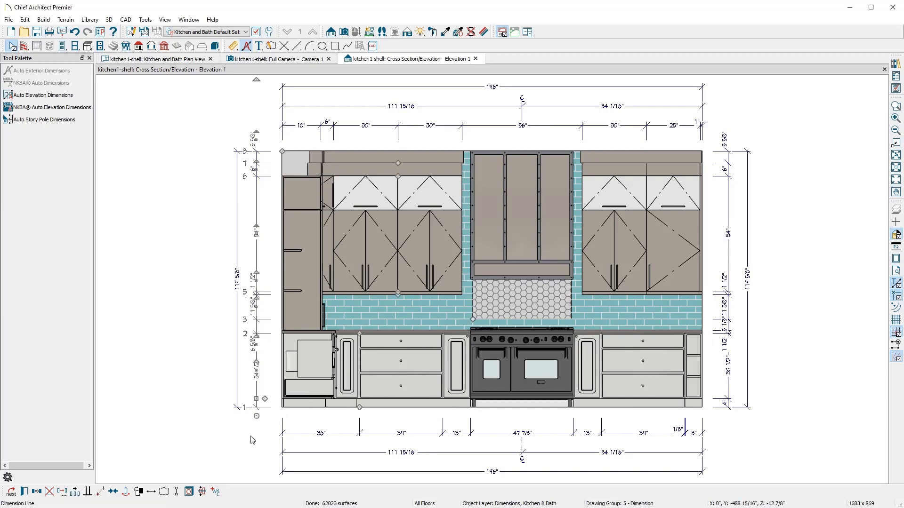
drag(473, 320, 473, 334)
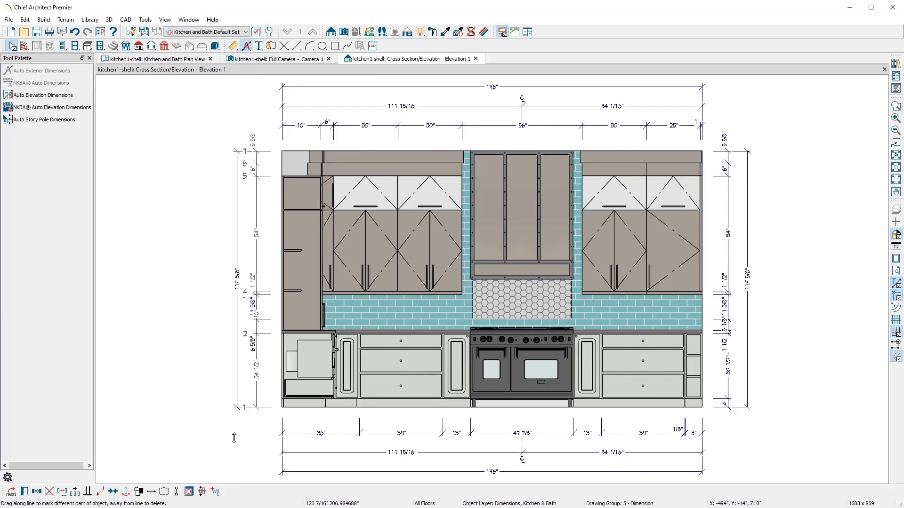
drag(396, 296, 396, 292)
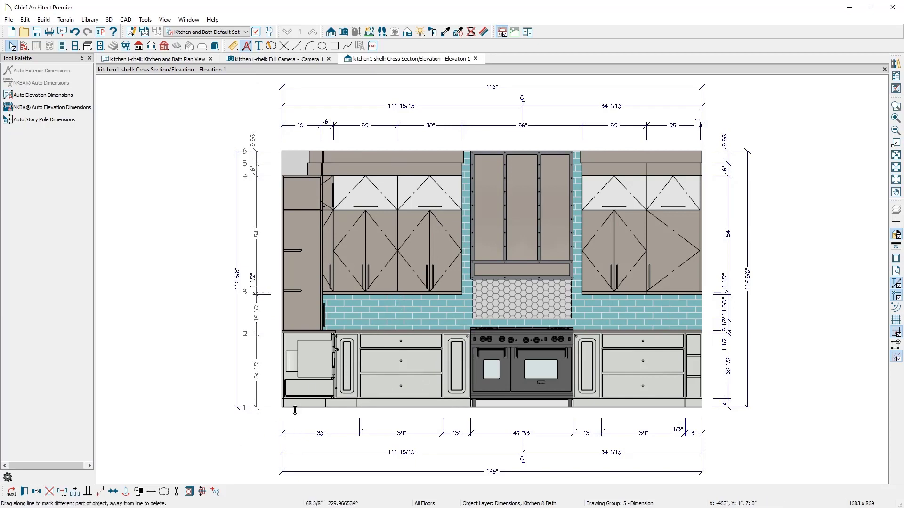
drag(397, 163, 397, 176)
click(379, 227)
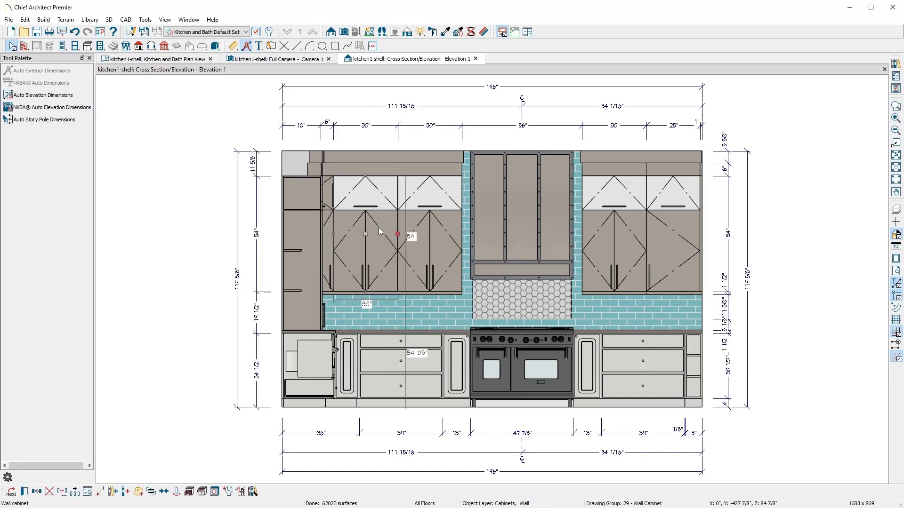
- Hide the cabinet Opening Indicators in the elevation's layer display options
click(895, 89)
click(841, 171)
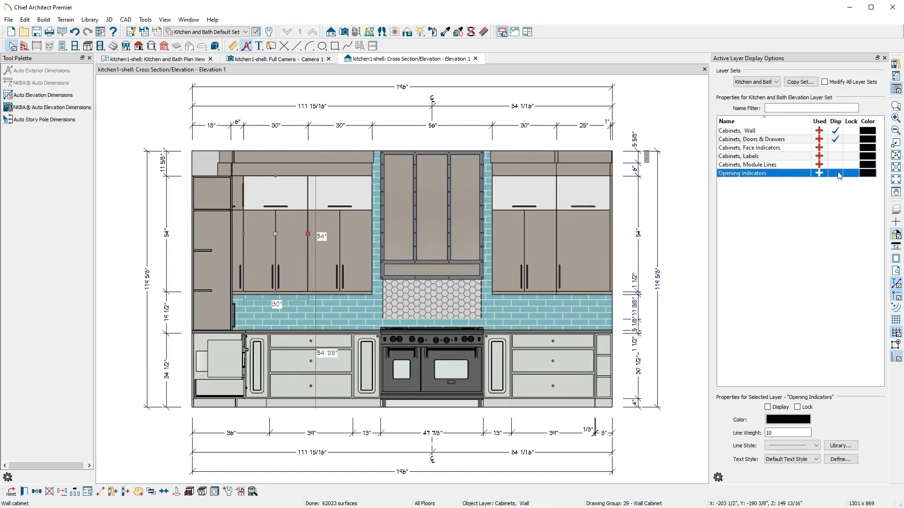
click(895, 89)
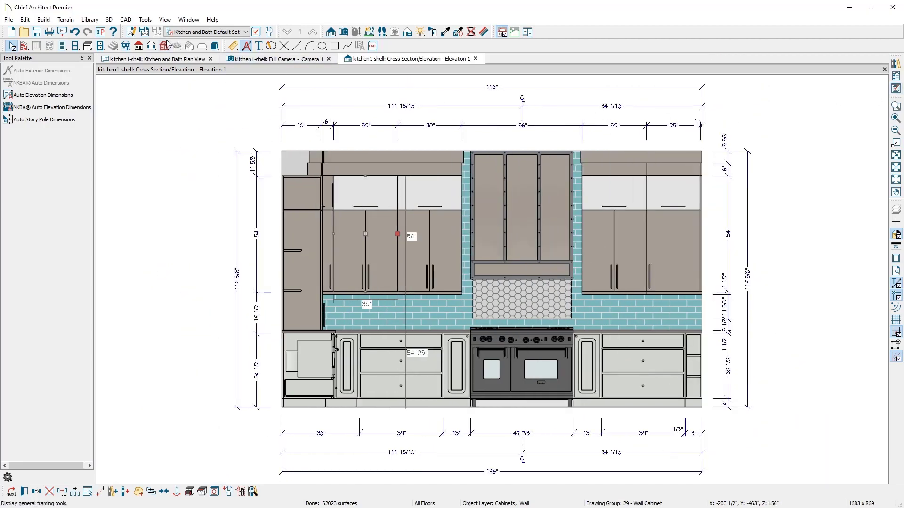
- Let manual dimensions locate doors, drawers and panels, then dimension the right upper cabinet vertically
click(131, 32)
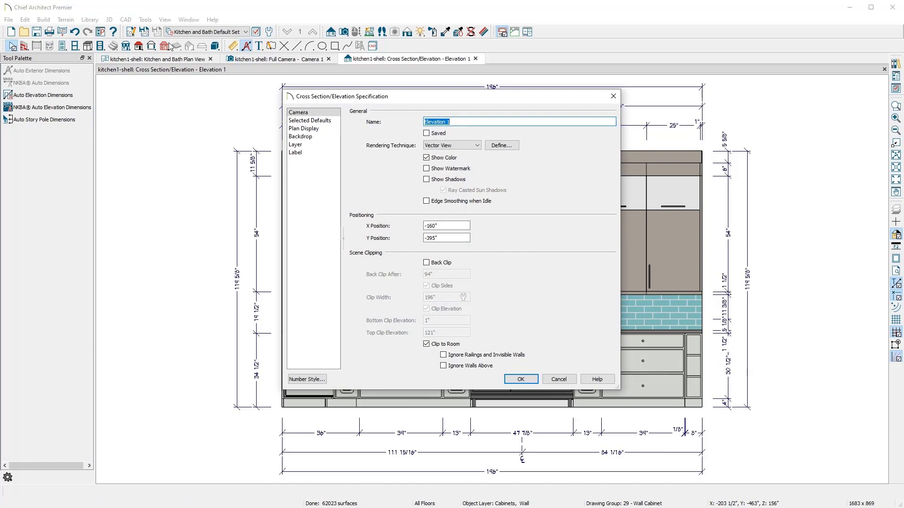
click(336, 121)
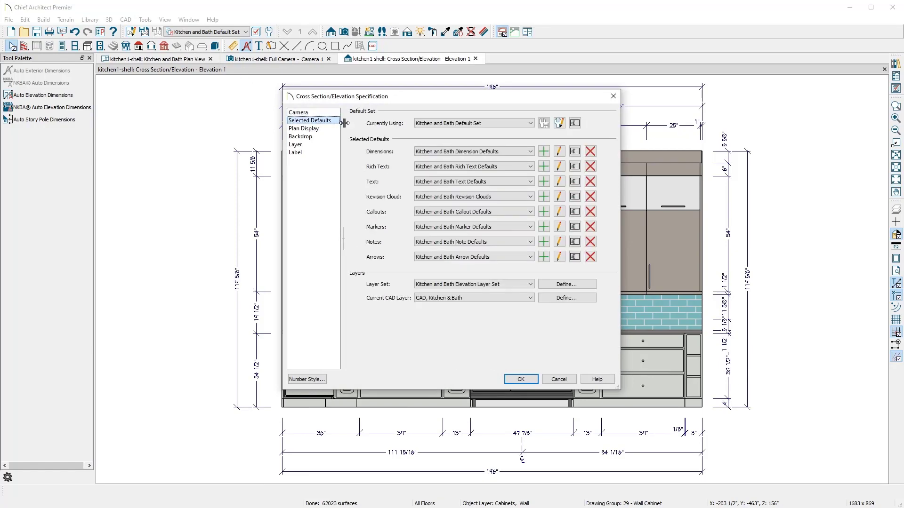
click(559, 151)
click(323, 128)
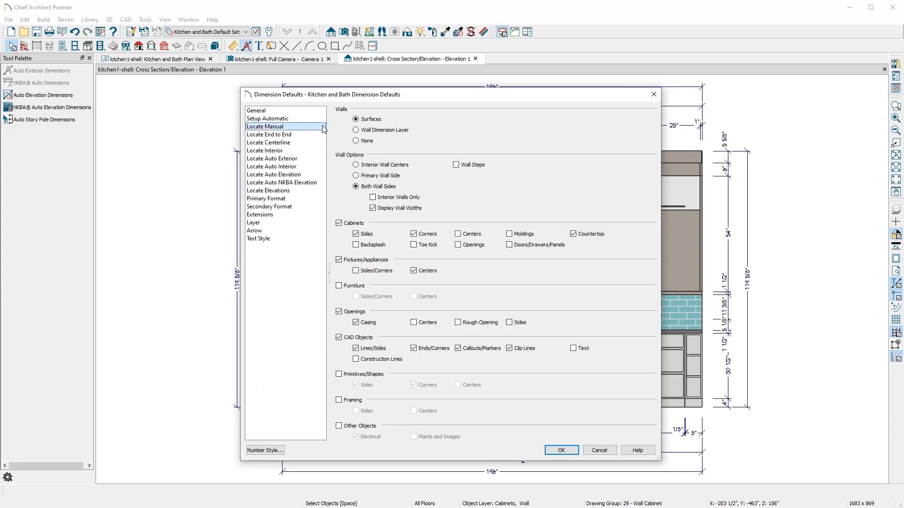
click(509, 245)
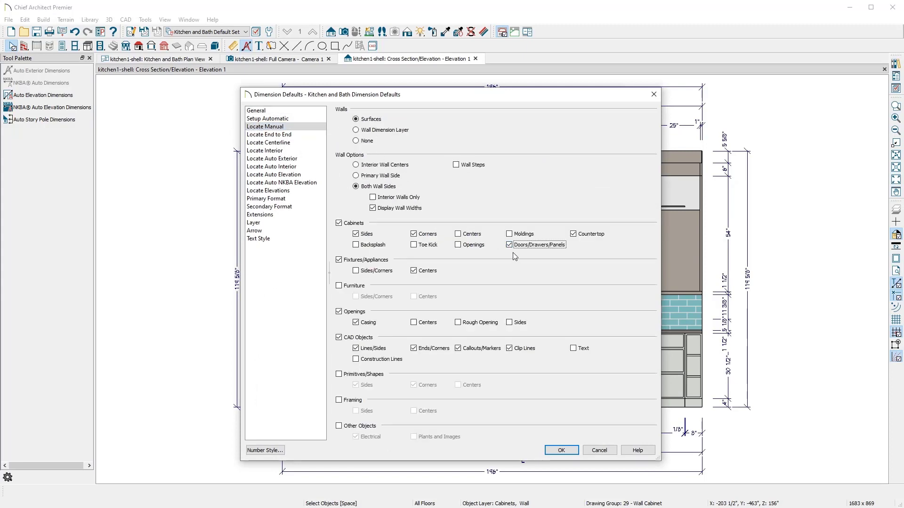
click(561, 450)
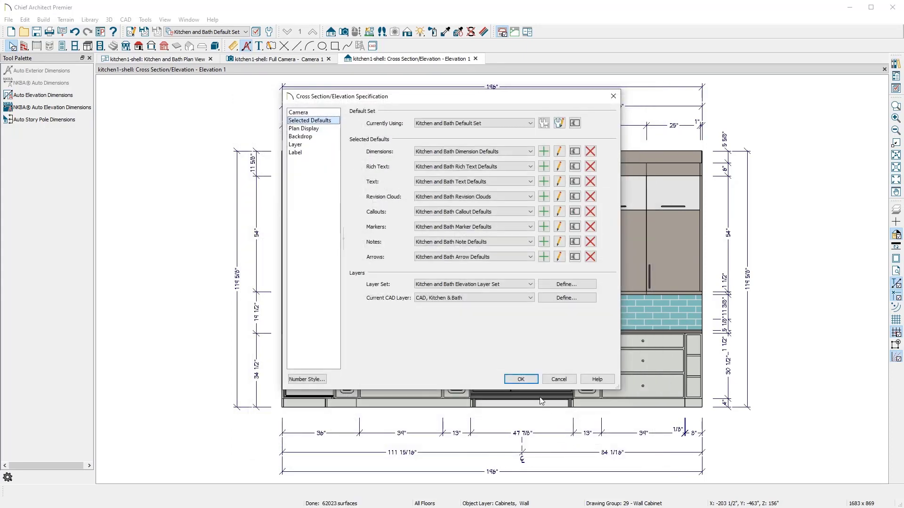
click(521, 379)
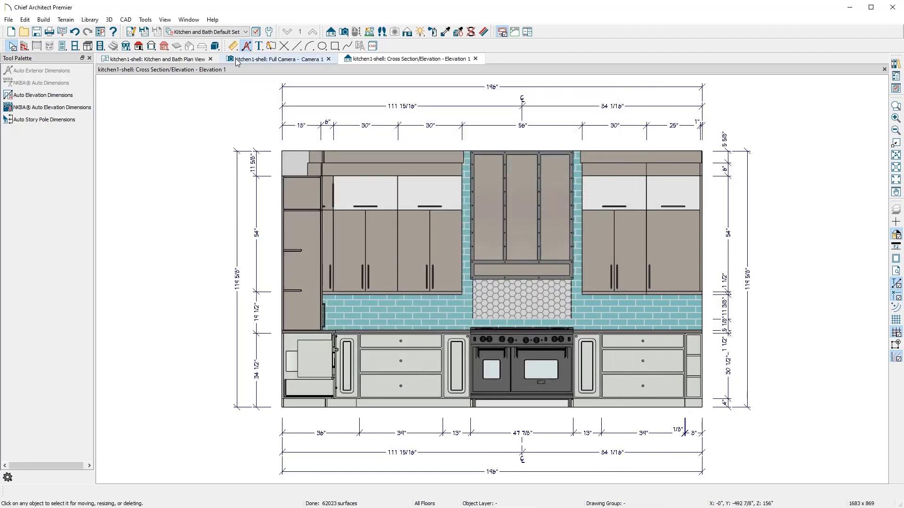
click(235, 47)
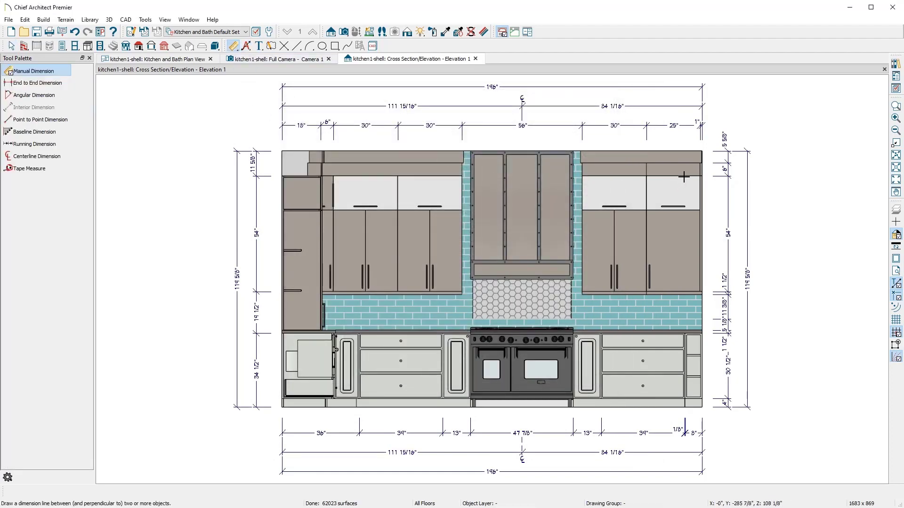
drag(690, 170, 691, 308)
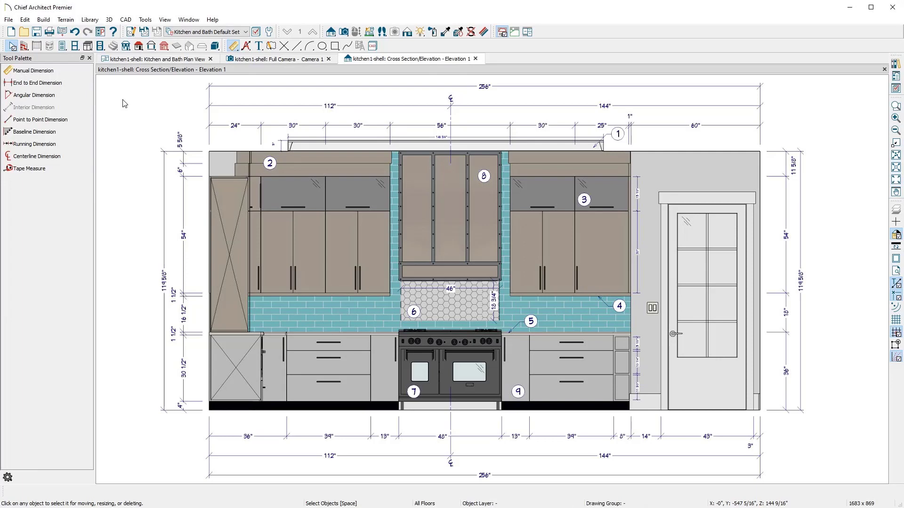
- Place the Island-Nashville island with bar stools in the Full Camera 3D view
click(257, 60)
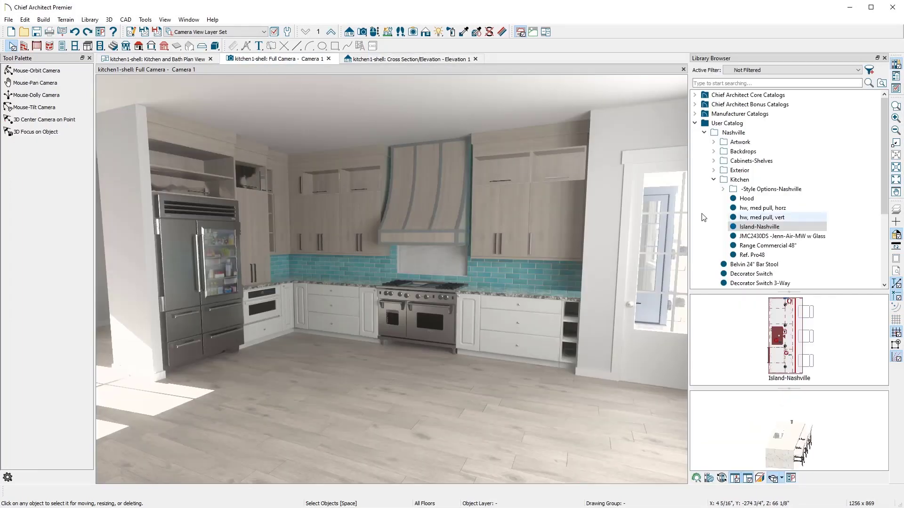
click(781, 228)
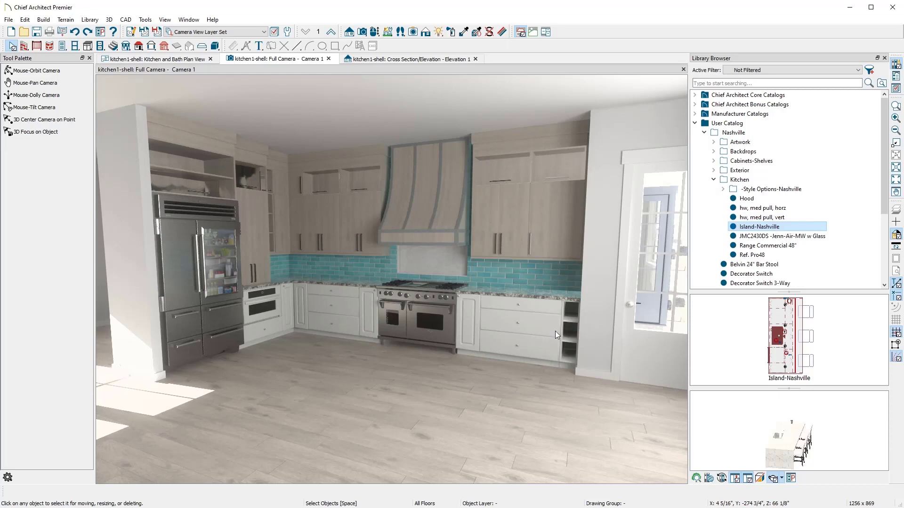
click(390, 383)
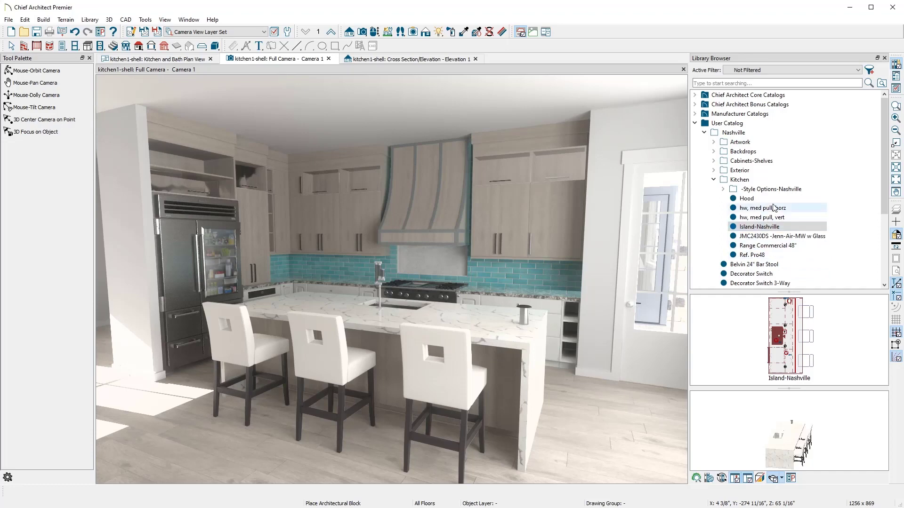
- Try Nashville style Options 2 and 3, then apply Option 1
click(780, 191)
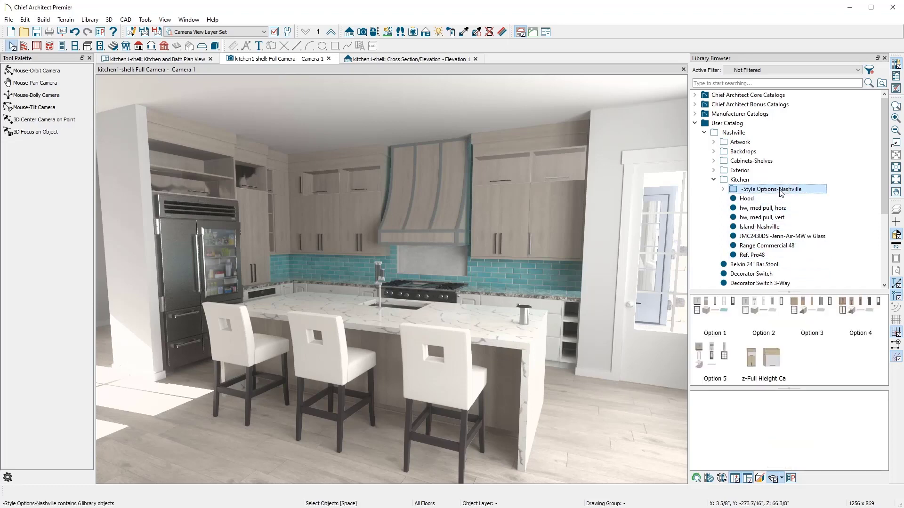
click(761, 321)
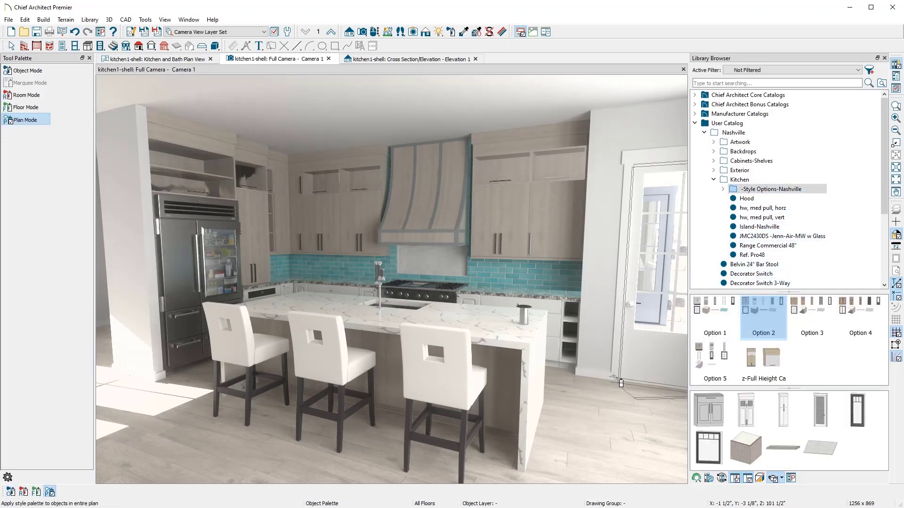
click(589, 388)
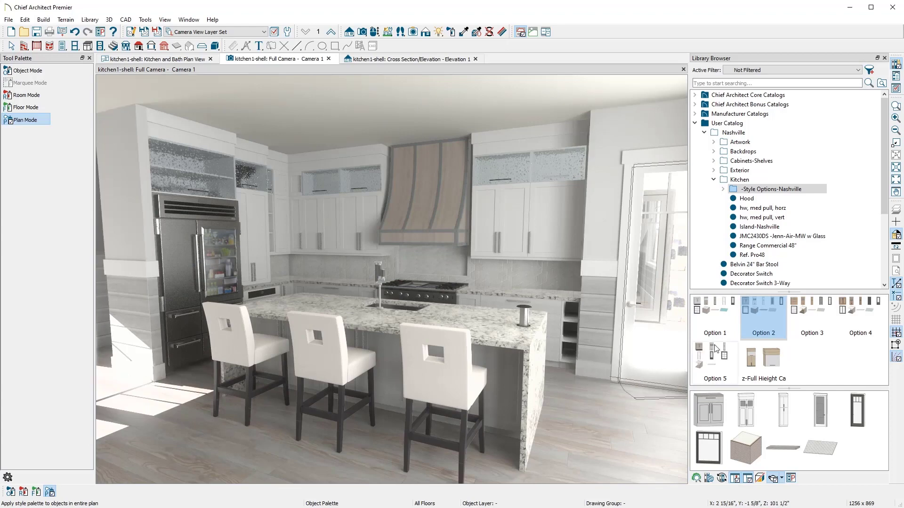
click(804, 324)
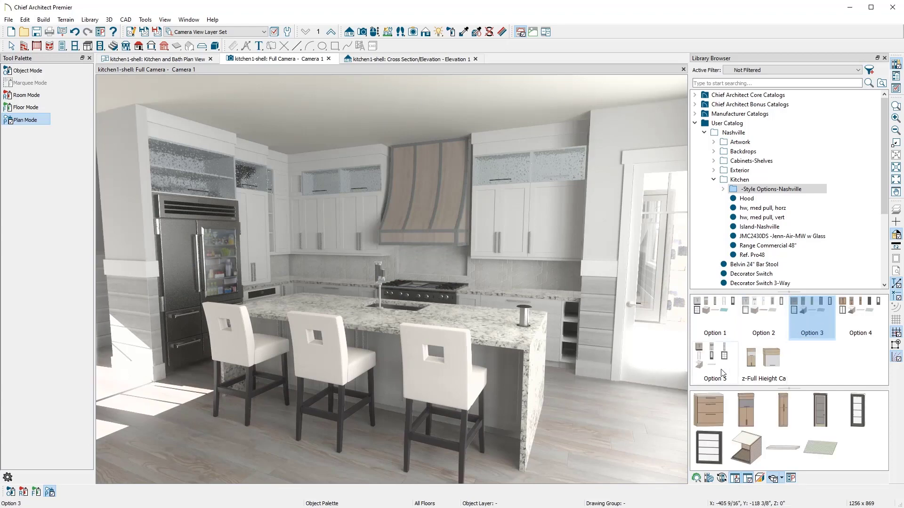
click(651, 405)
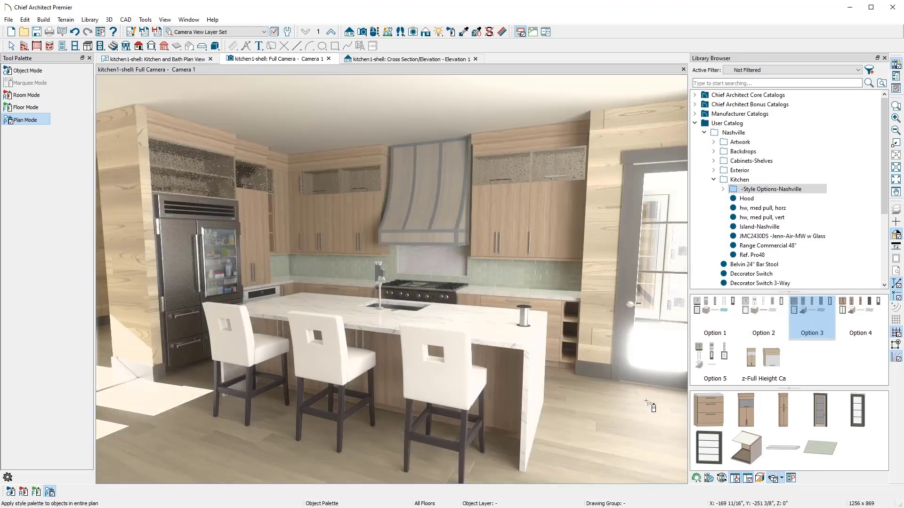
click(733, 329)
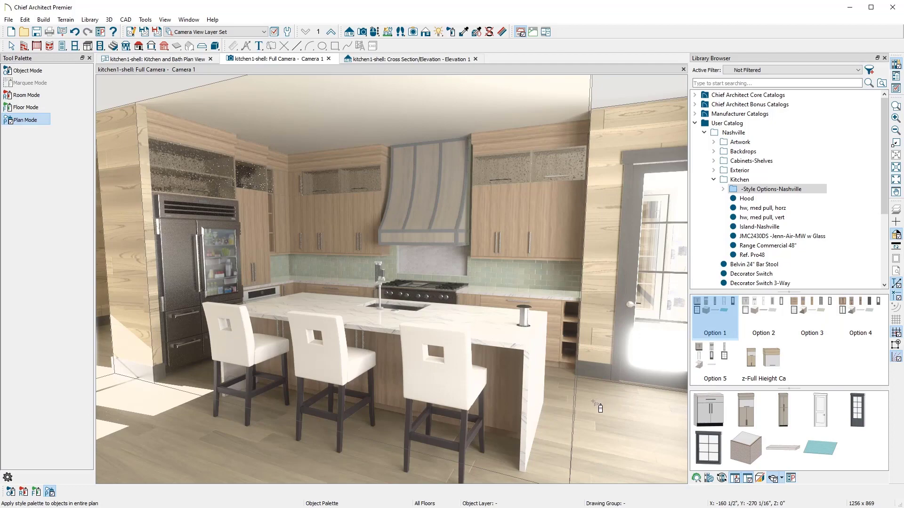
click(590, 403)
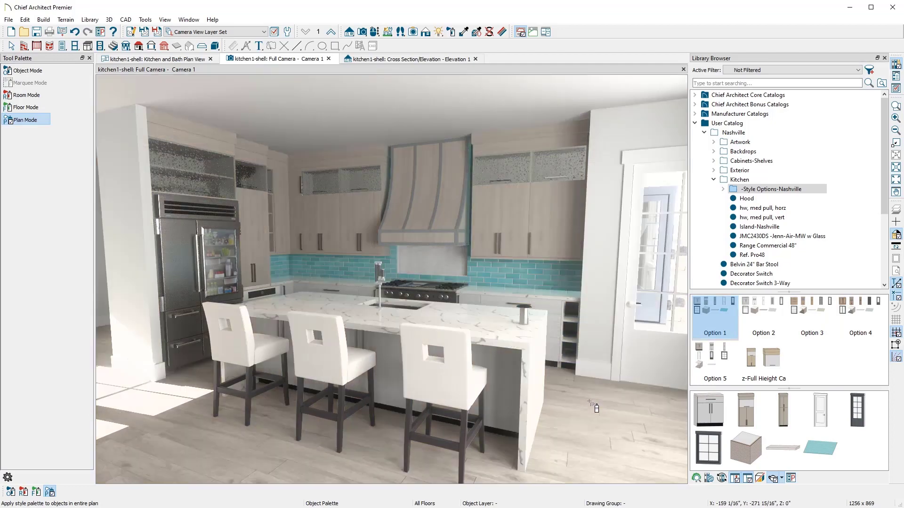